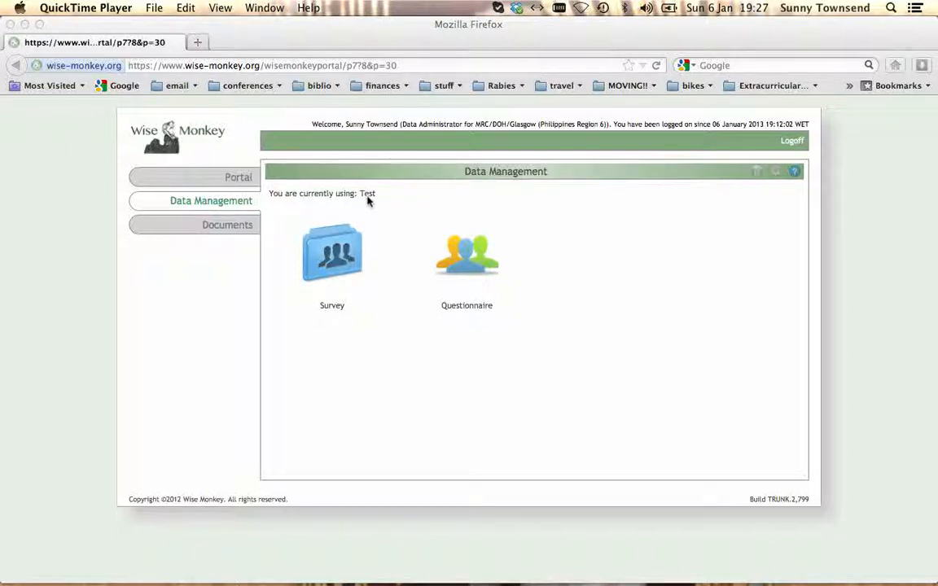
Switch the activity data group to Production and save the selection.
click(752, 177)
click(754, 176)
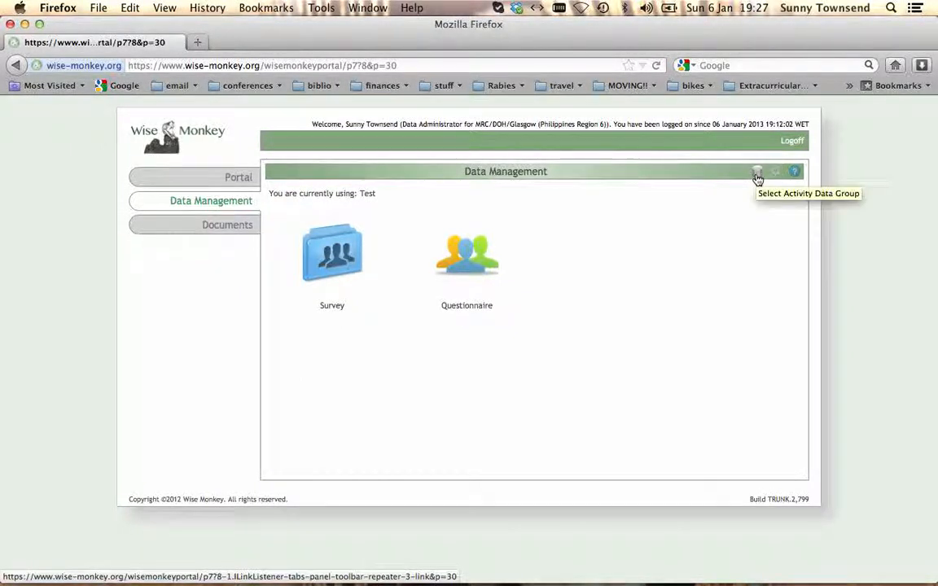
click(757, 177)
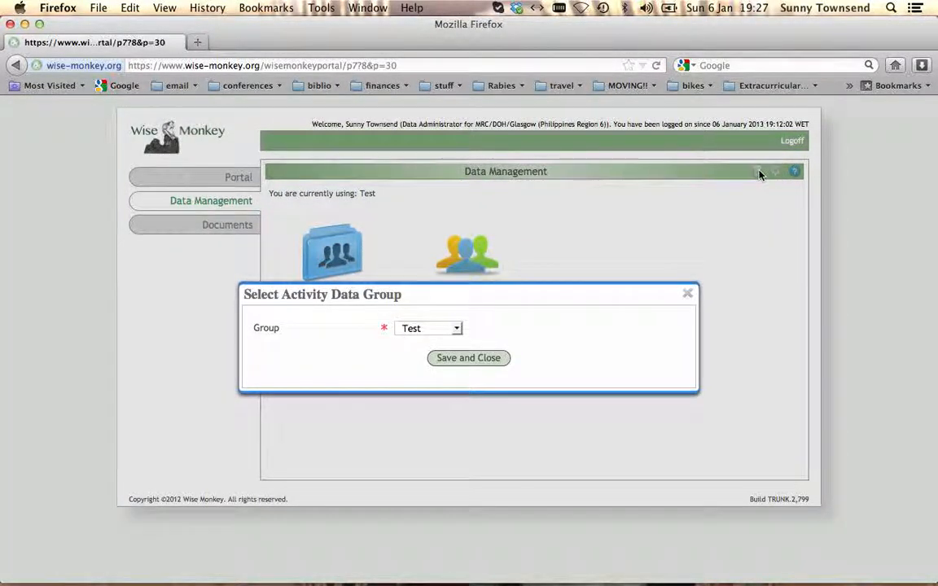
click(454, 328)
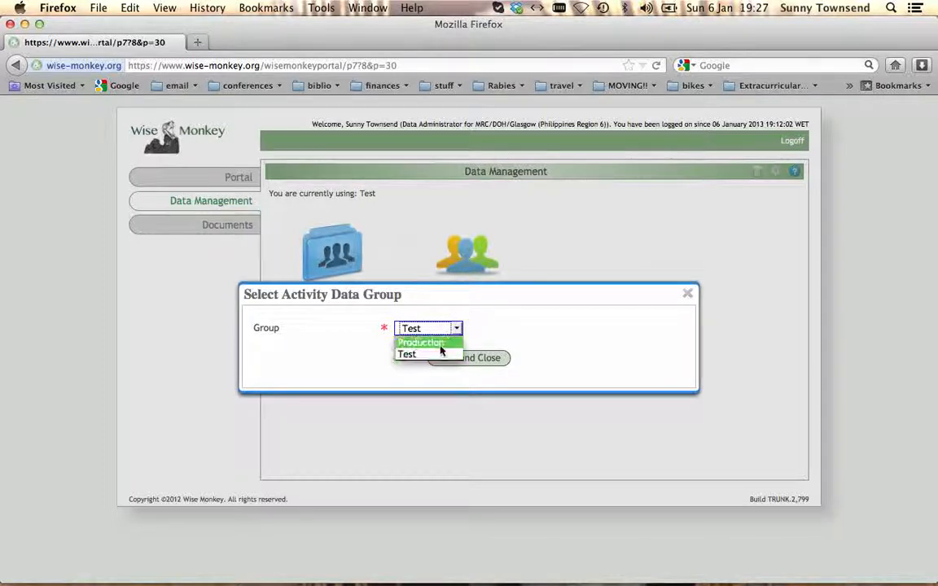
click(439, 345)
click(441, 358)
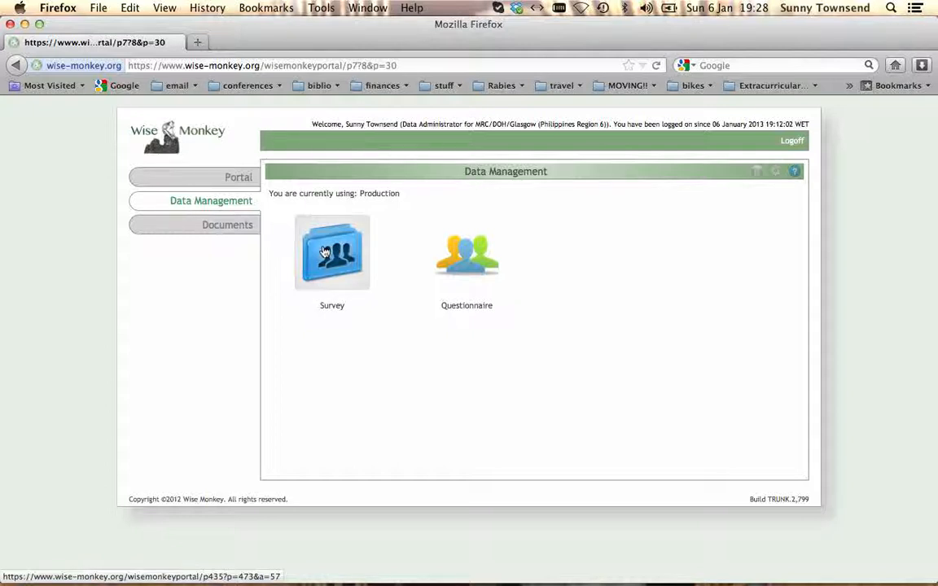
Set the activity data group to Test and save the selection.
click(754, 178)
click(458, 329)
click(411, 353)
click(446, 360)
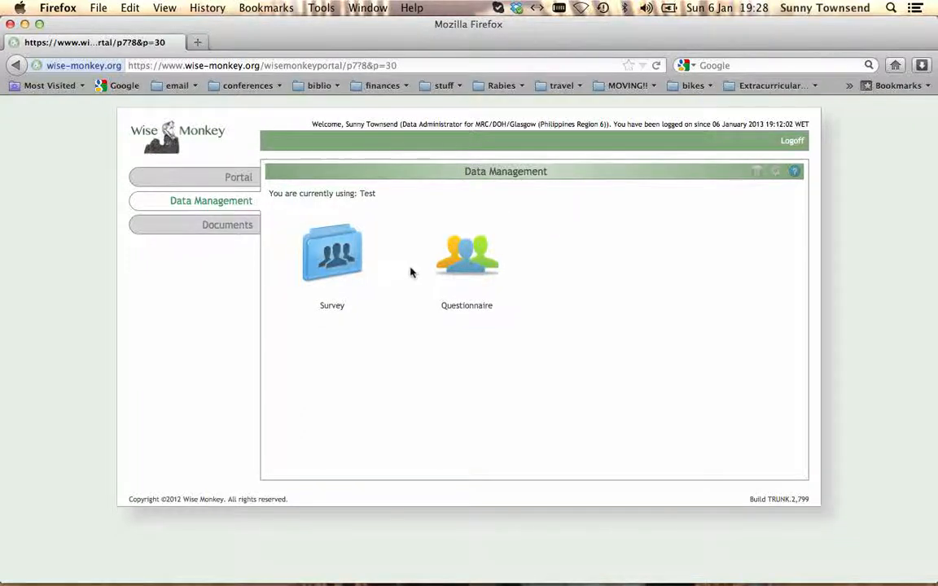
Create a new survey record and set its survey date to 2 January 2013.
click(337, 267)
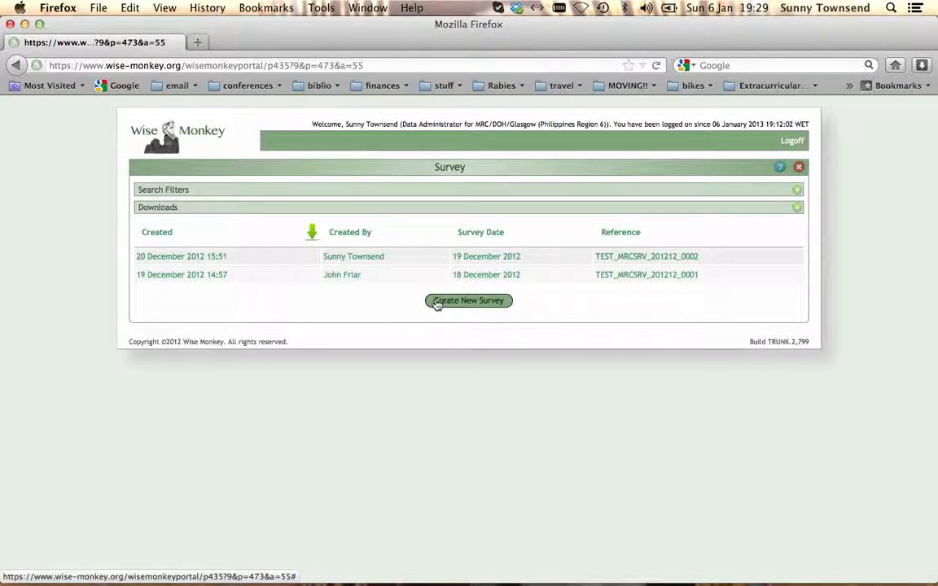
click(435, 302)
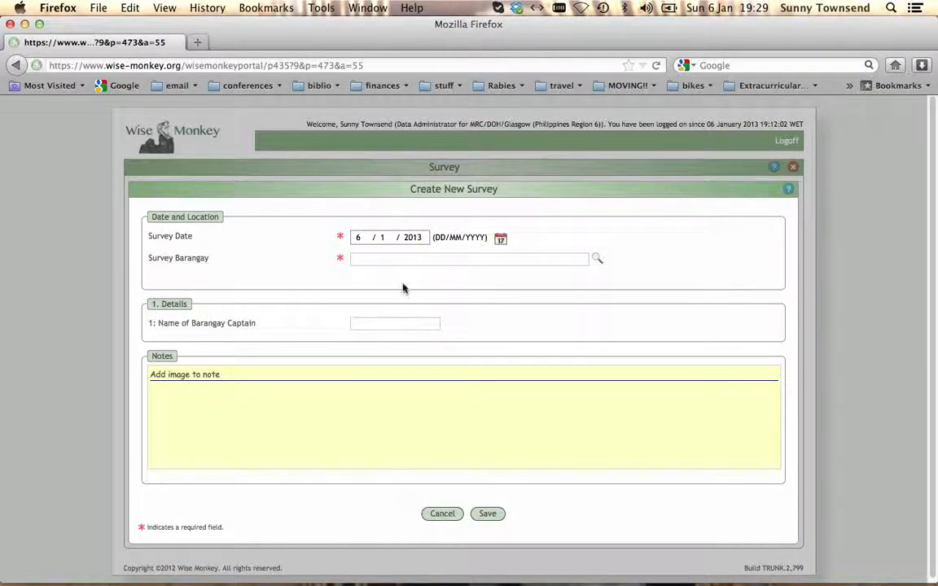
click(501, 240)
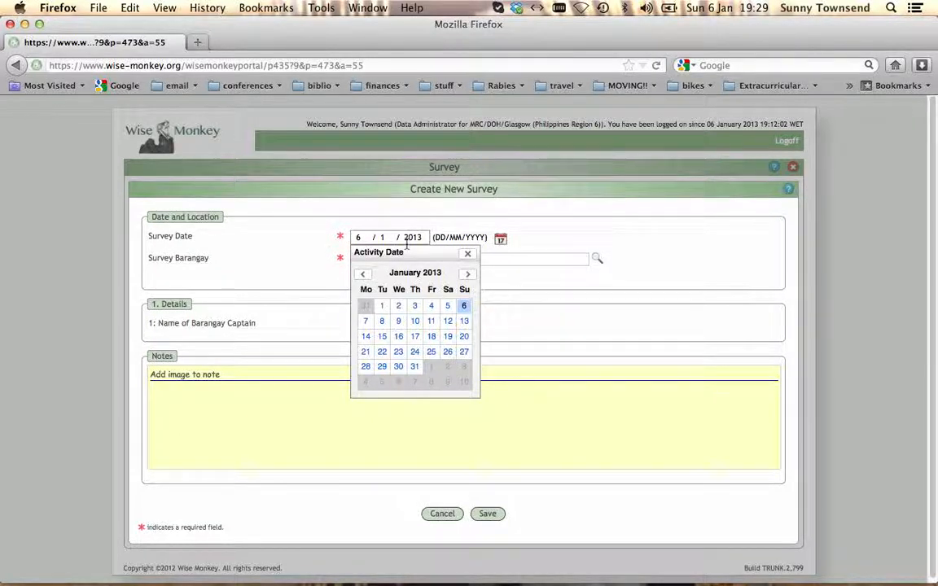
click(469, 252)
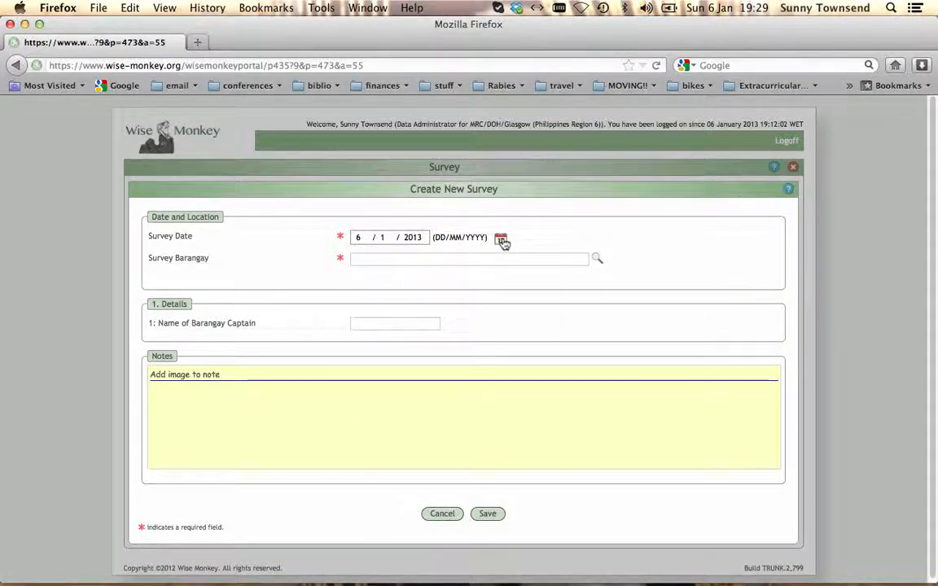
click(501, 240)
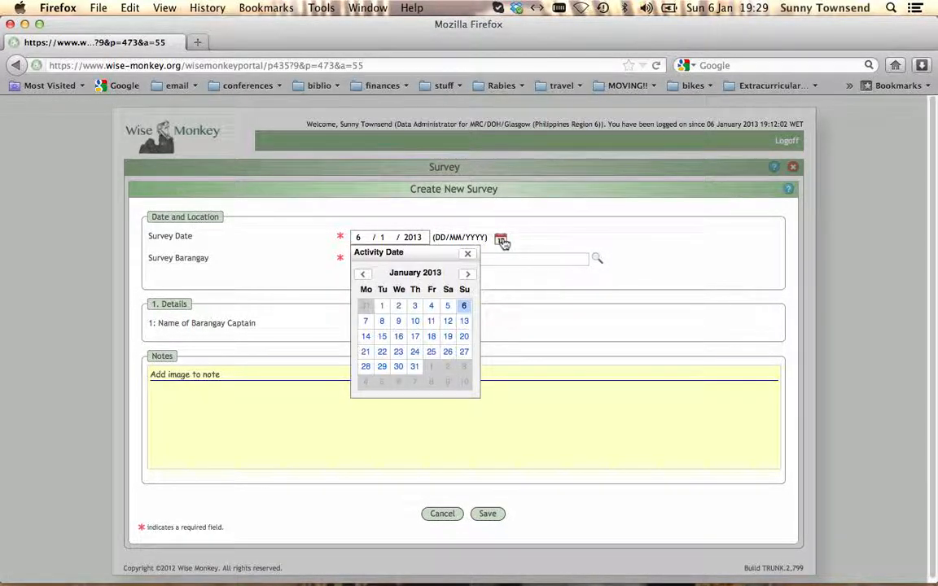
click(398, 305)
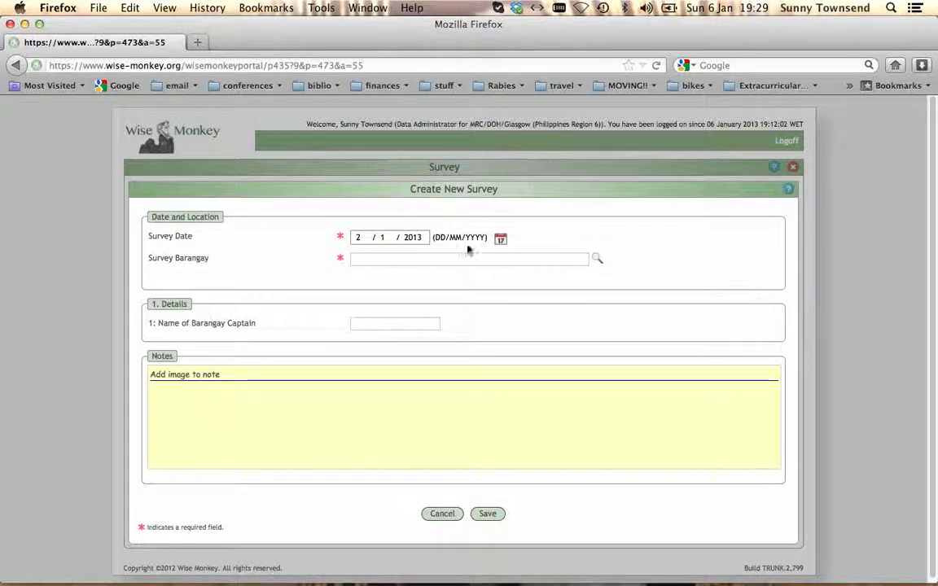
Browse the area tree and select Alaminos in Madalag, Aklan as the survey barangay.
click(377, 257)
click(376, 257)
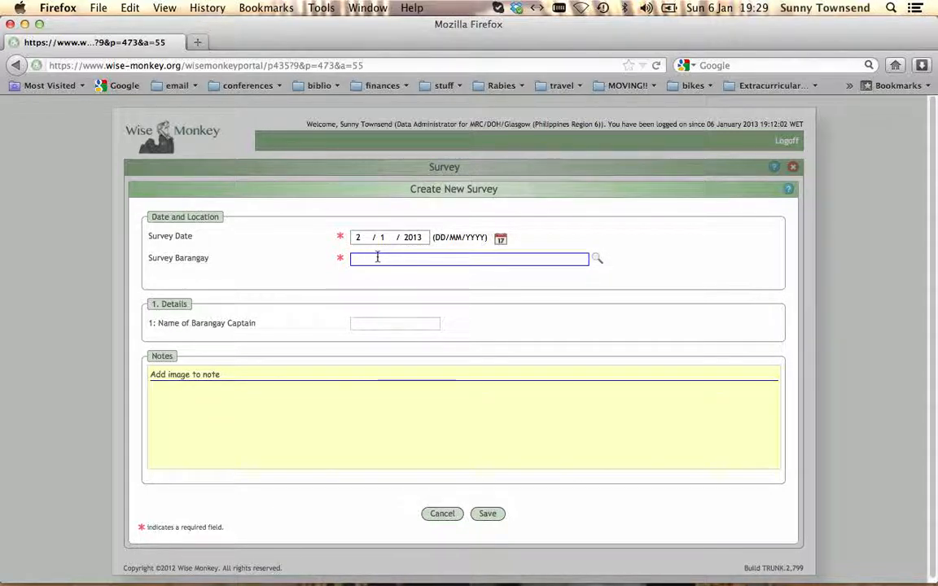
click(596, 261)
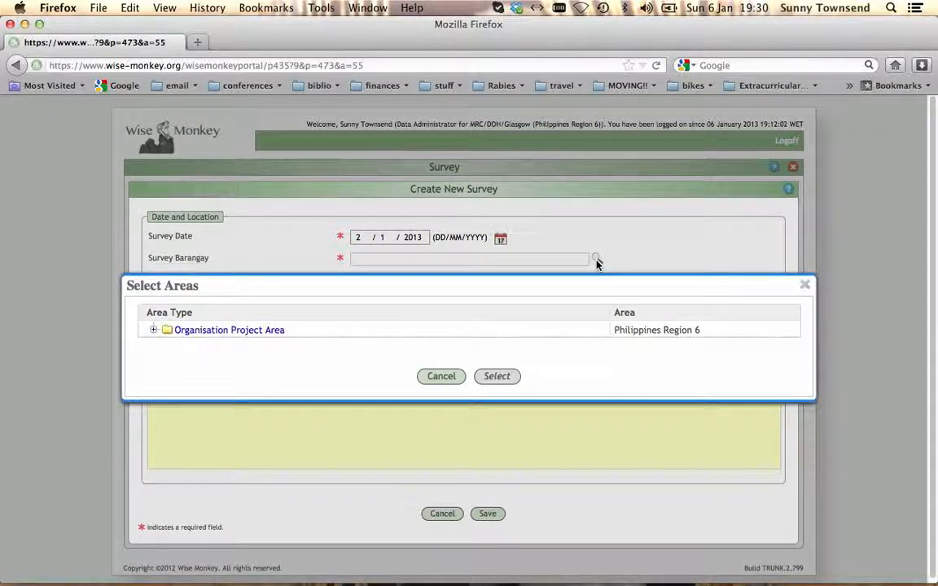
click(154, 330)
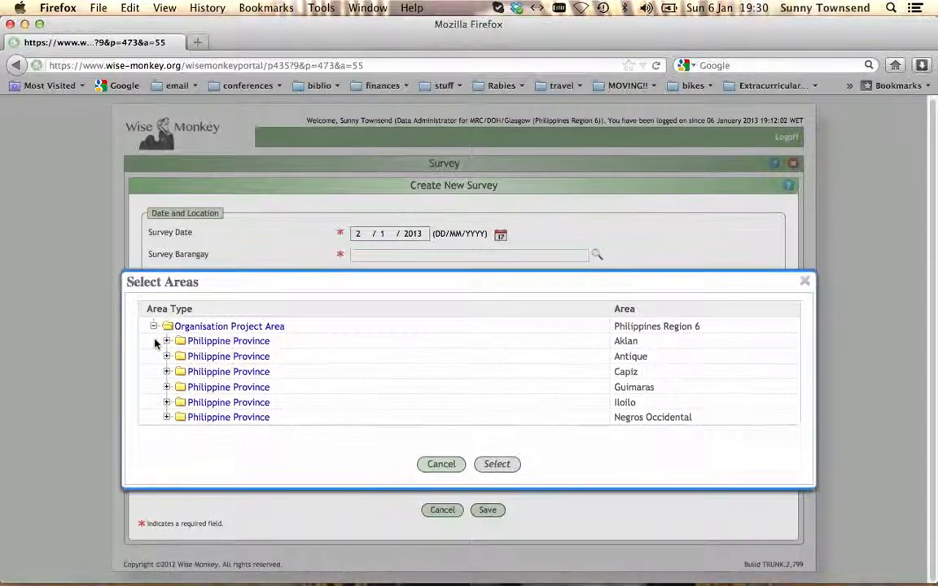
click(167, 344)
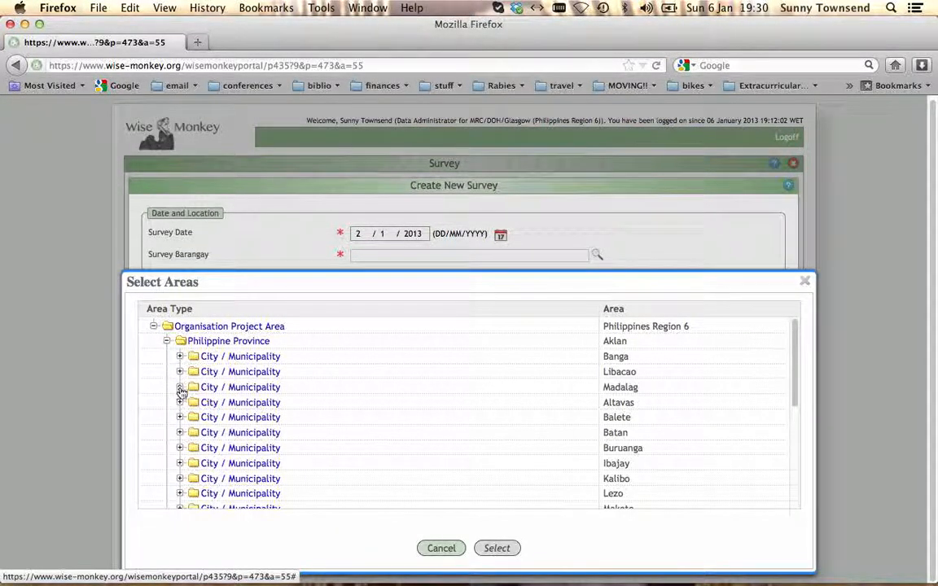
click(180, 388)
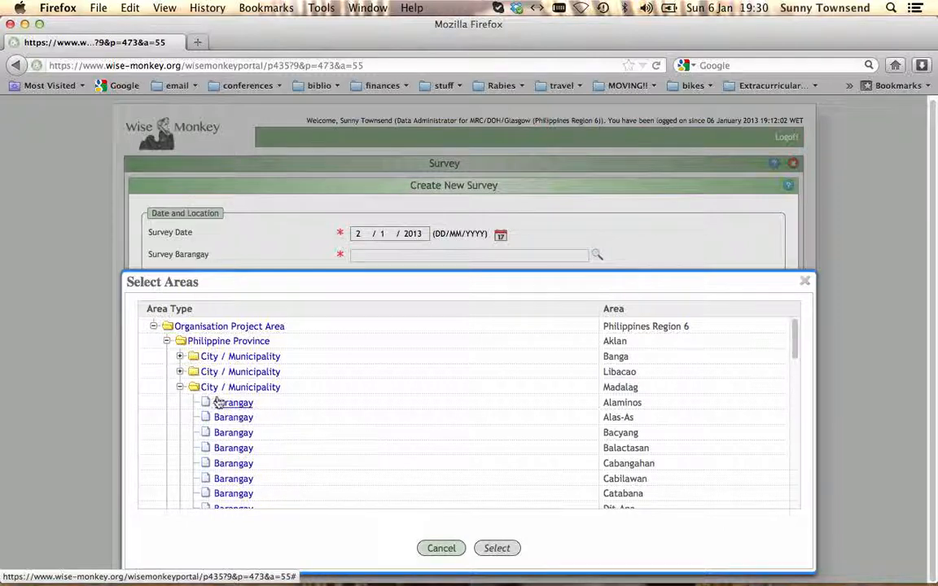
click(219, 405)
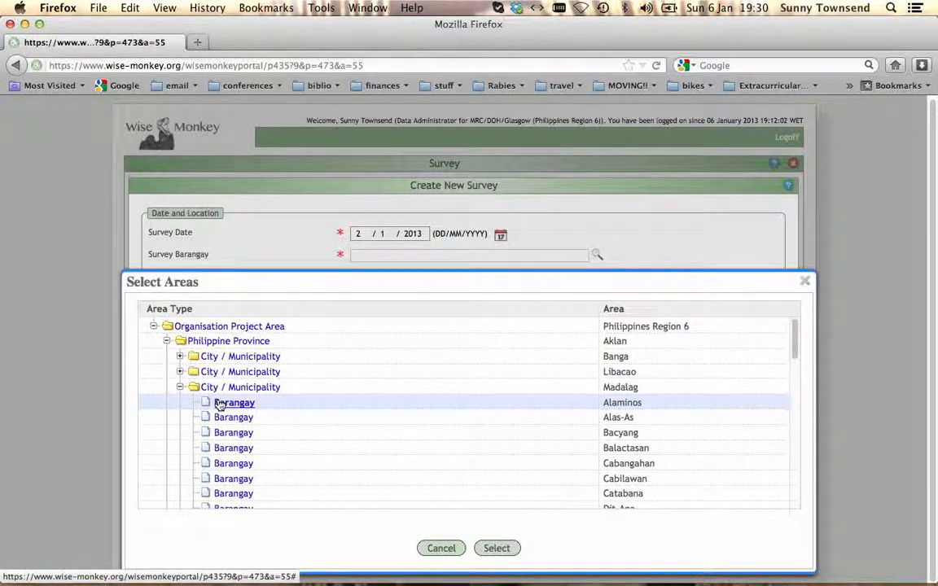
click(499, 549)
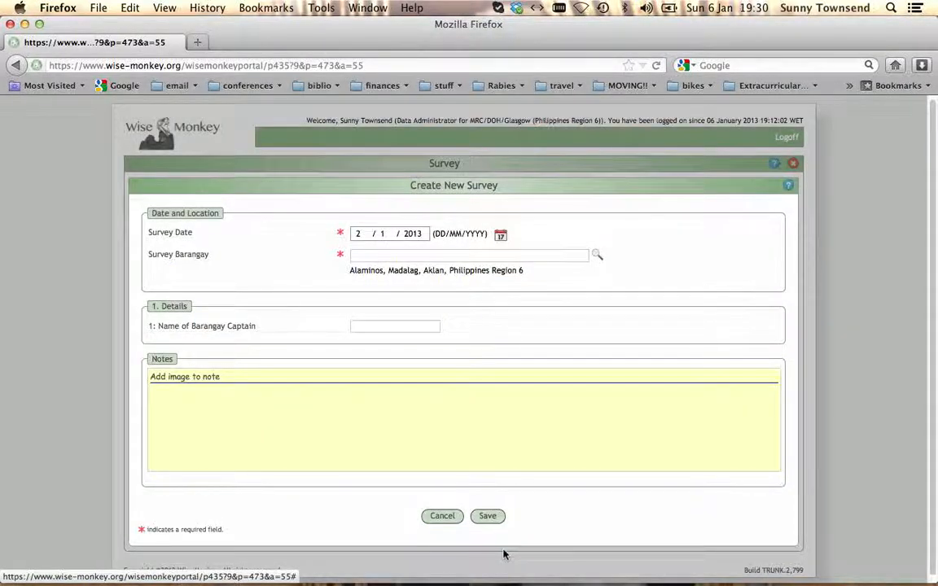
Look up the survey barangay with "alami" and choose Alaminos, Madalag, Aklan, Philippines Region 6 from the suggestions.
click(414, 256)
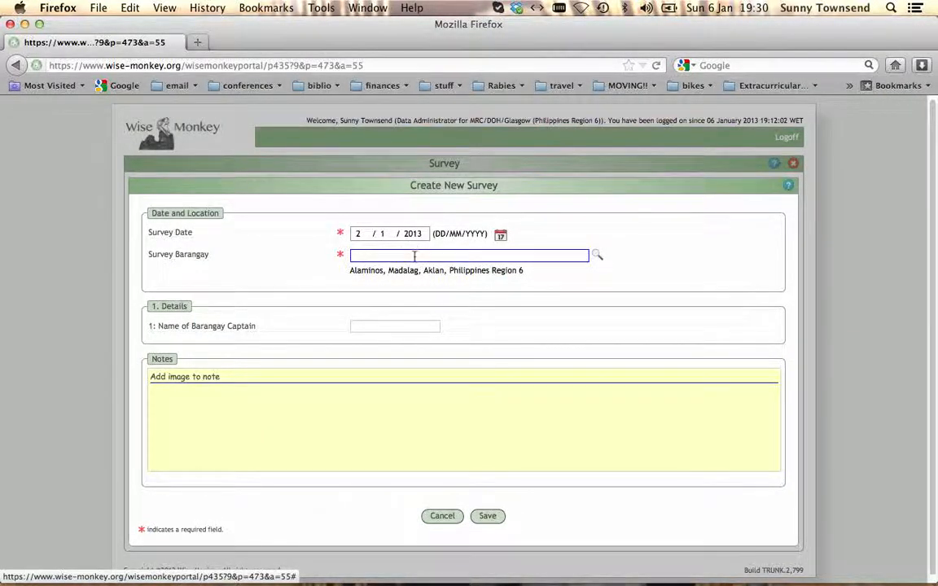
text(alam)
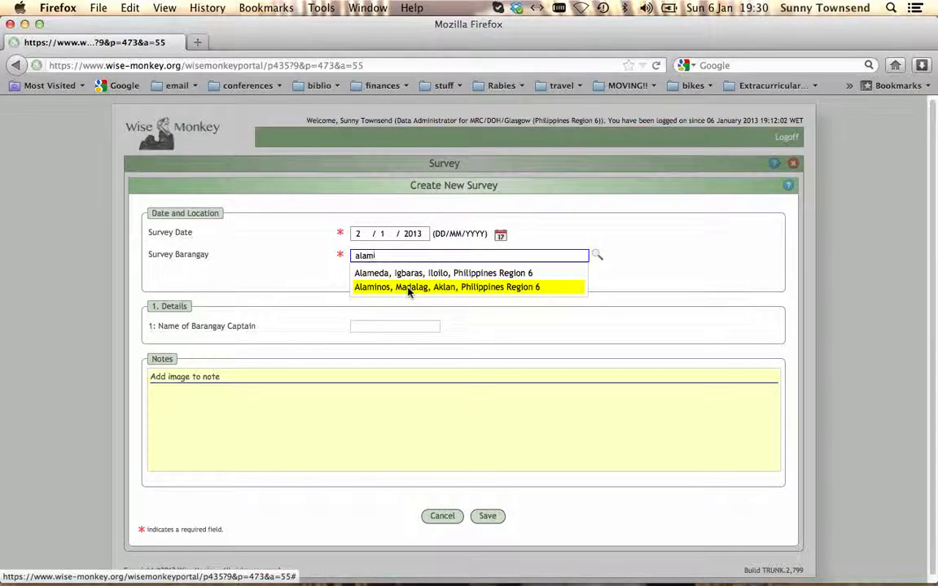
click(409, 289)
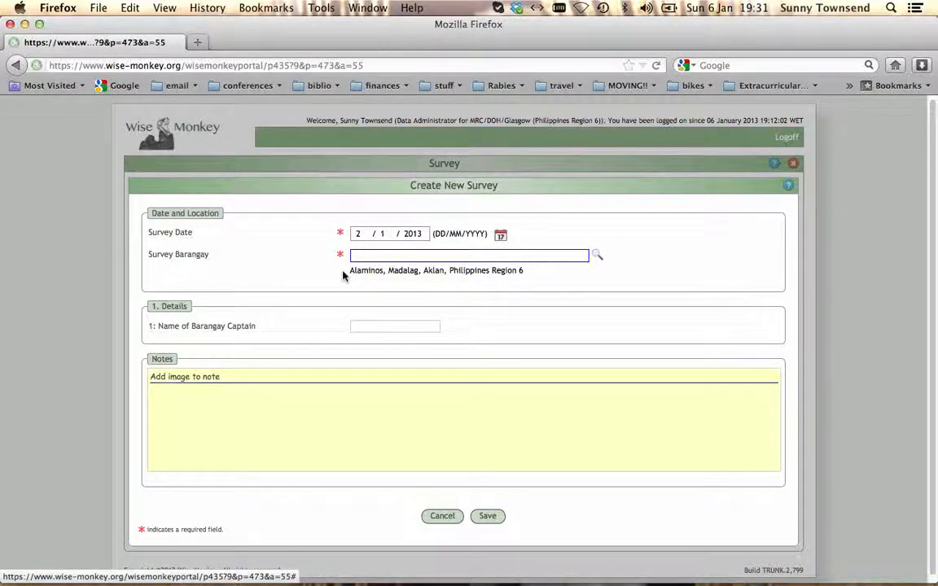
Enter the barangay captain's name in the survey details and save the new survey.
click(360, 327)
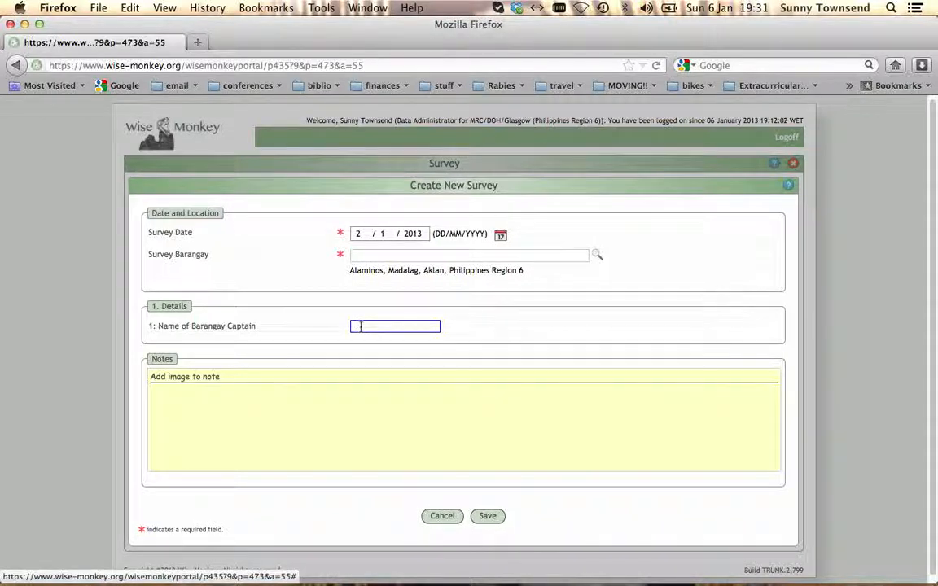
text(Harold)
click(319, 354)
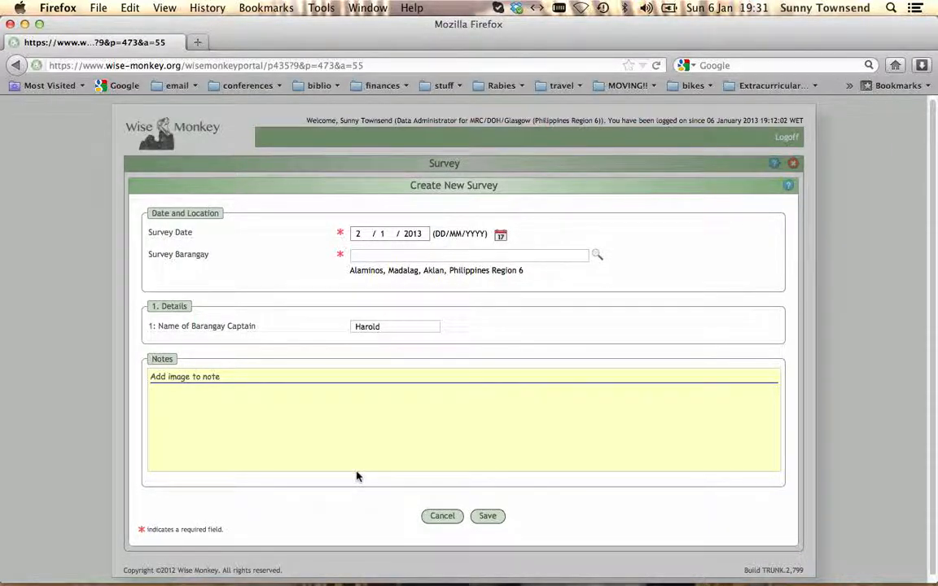
click(486, 517)
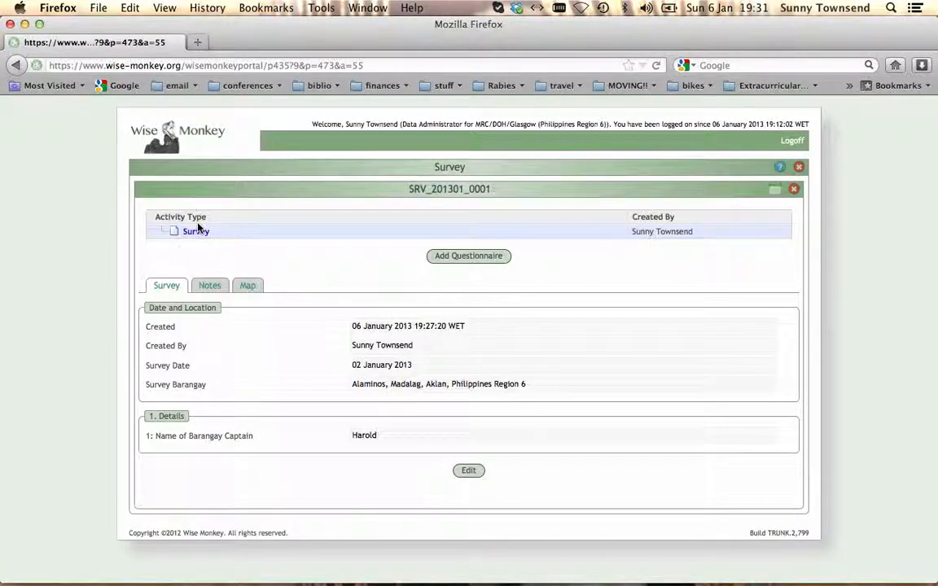
Add a new questionnaire to the saved survey and go to the Interviewer field in its location details.
click(470, 256)
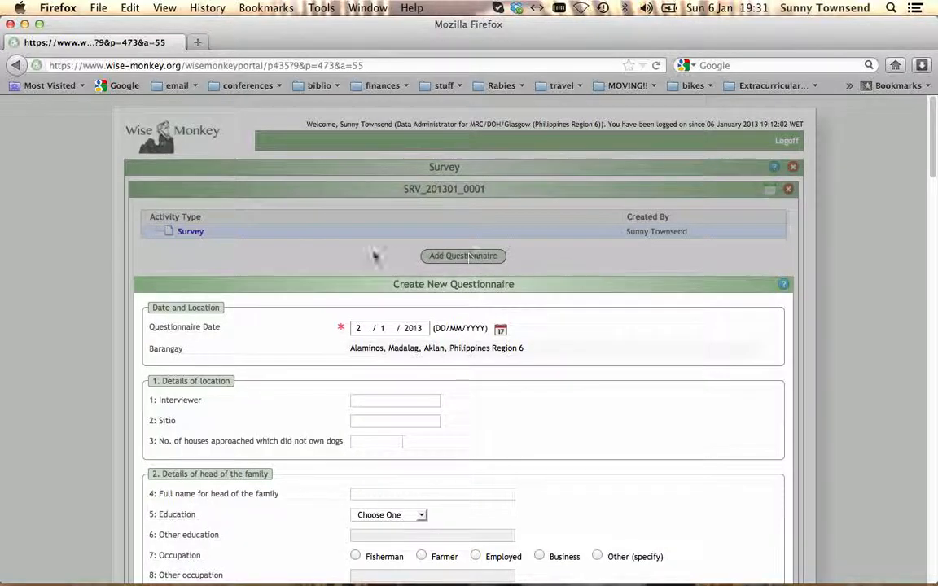
scroll(341, 251, down, 3)
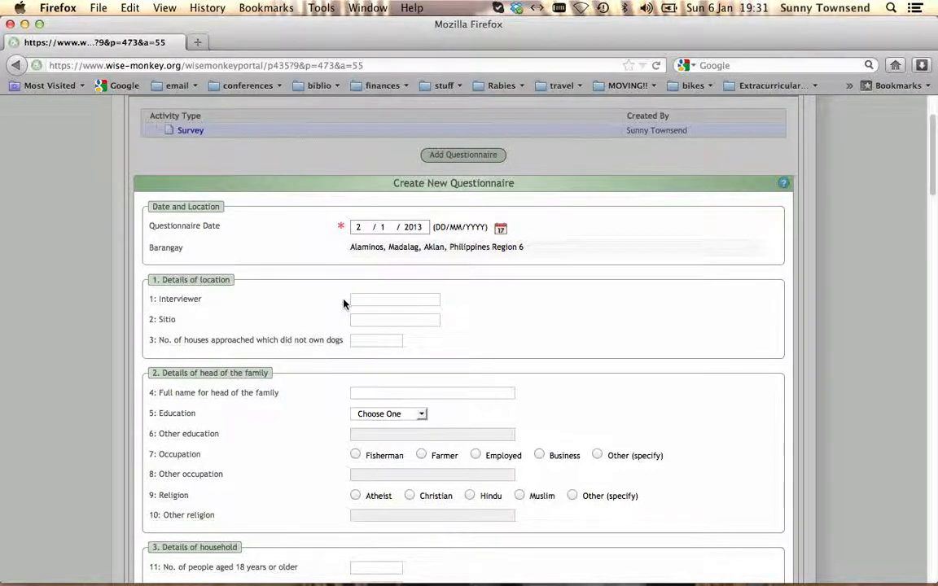
scroll(344, 303, down, 2)
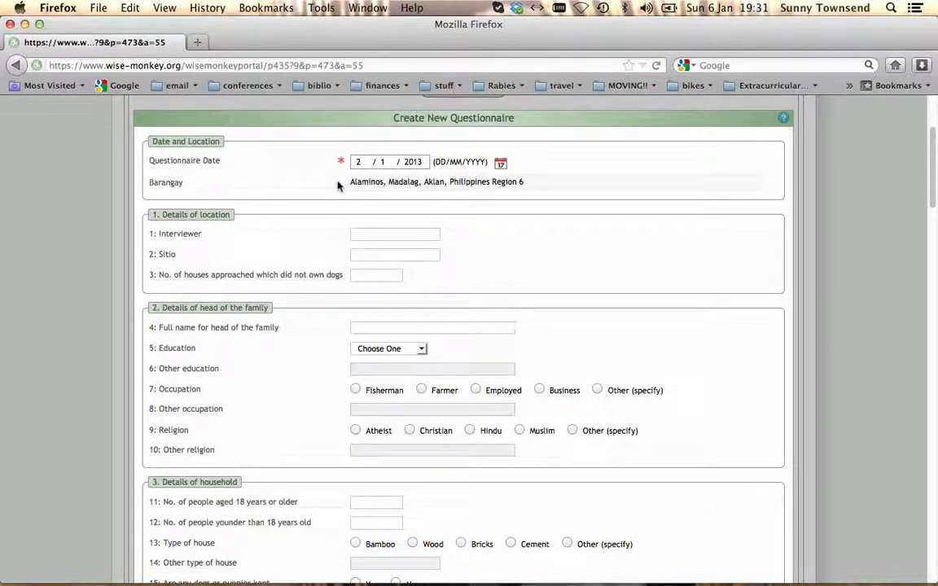
scroll(349, 228, down, 1)
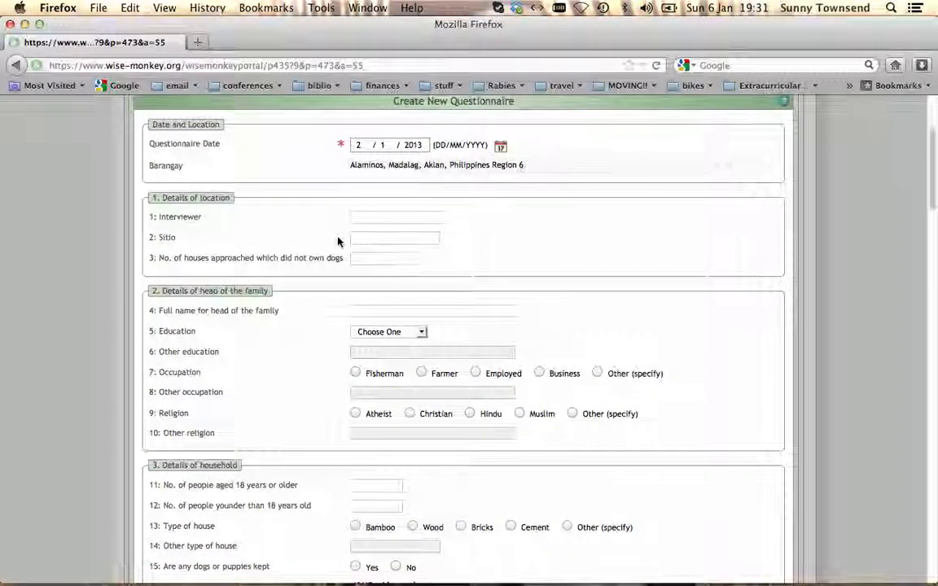
click(357, 217)
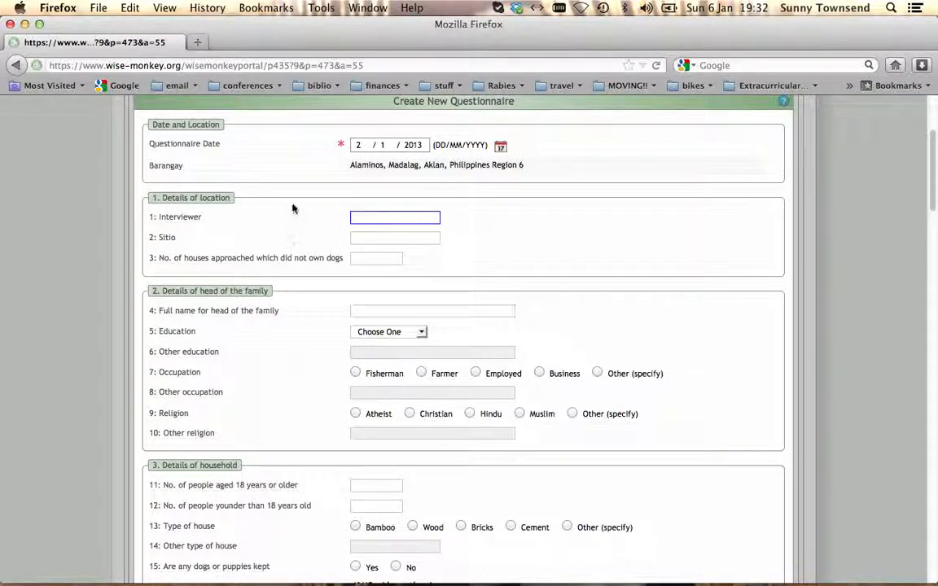
Review the whole blank questionnaire form, from the date and location details through the dog and awareness questions to the notes.
scroll(253, 443, down, 5)
scroll(252, 444, down, 3)
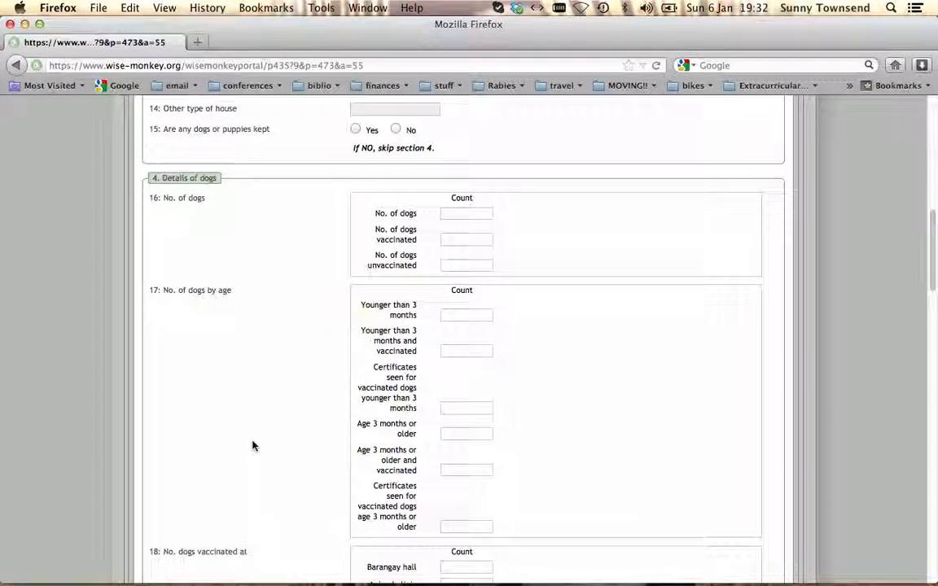
scroll(253, 443, up, 8)
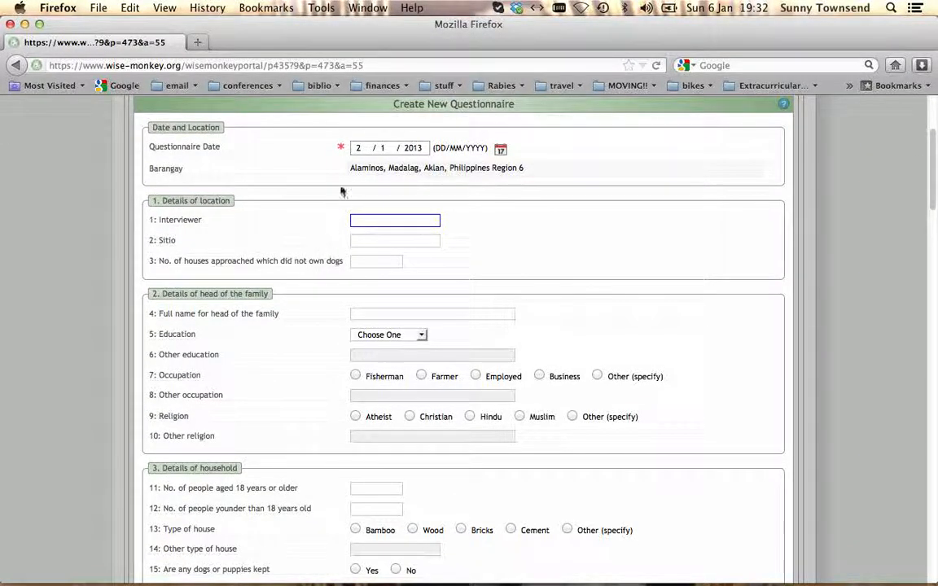
click(331, 143)
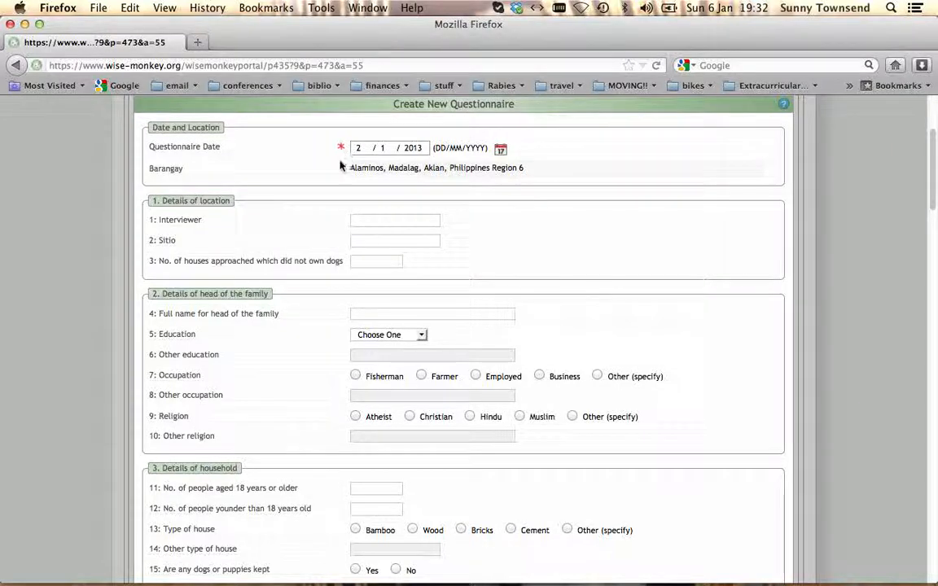
scroll(275, 314, down, 3)
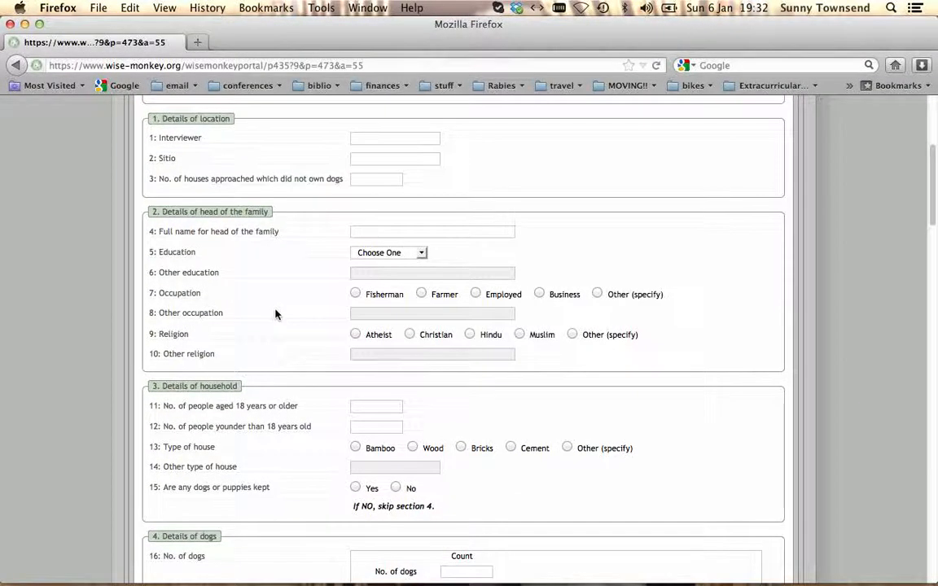
scroll(275, 315, up, 3)
scroll(275, 314, down, 12)
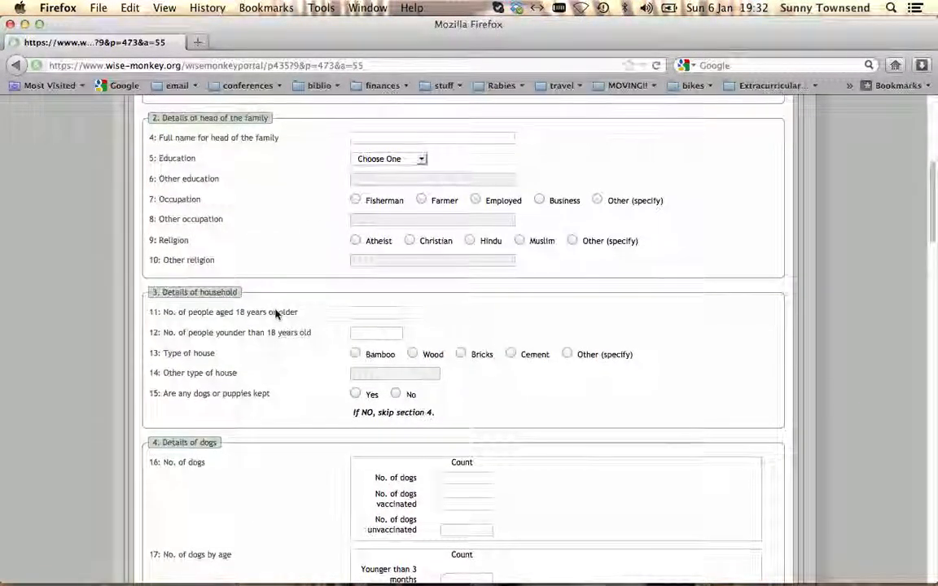
scroll(275, 315, down, 11)
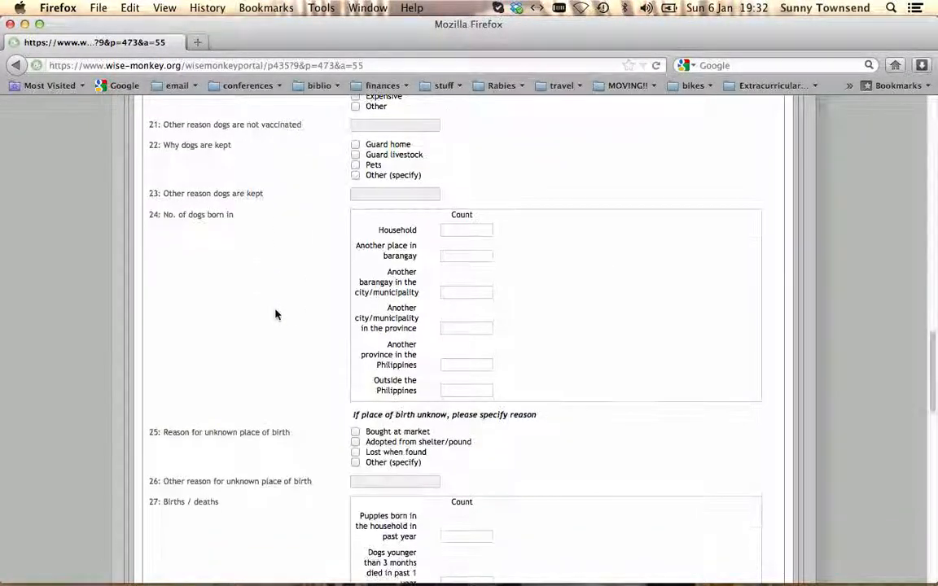
scroll(275, 314, down, 5)
scroll(275, 314, down, 11)
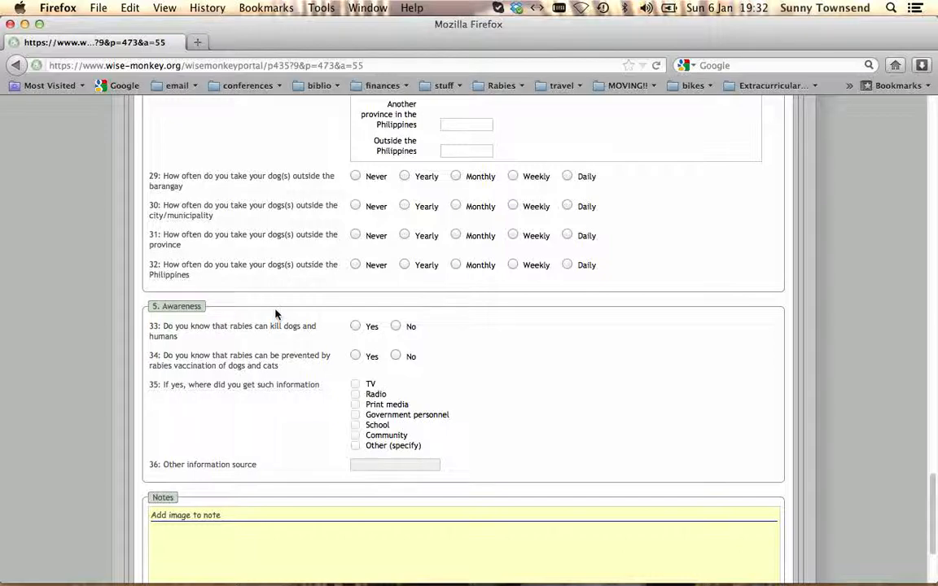
scroll(275, 314, up, 20)
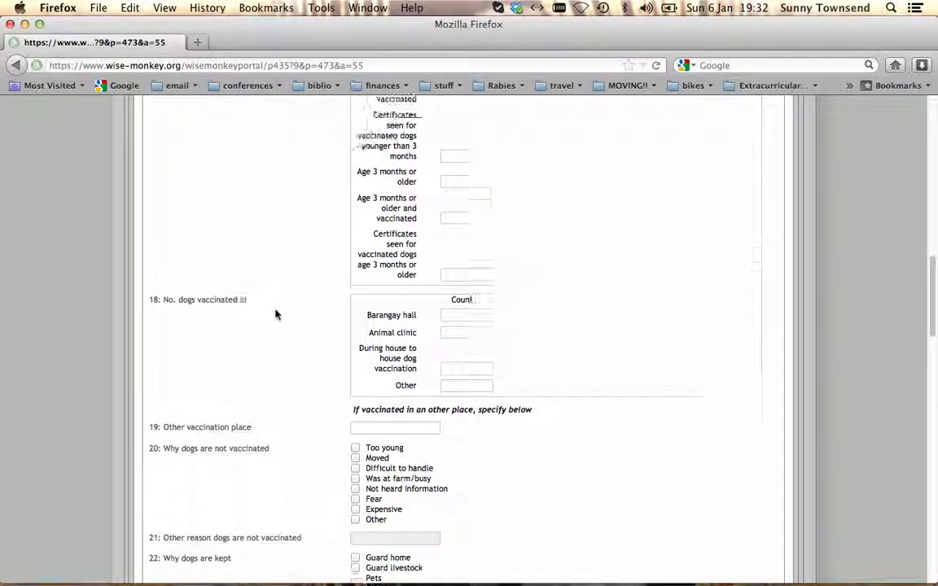
scroll(275, 314, up, 20)
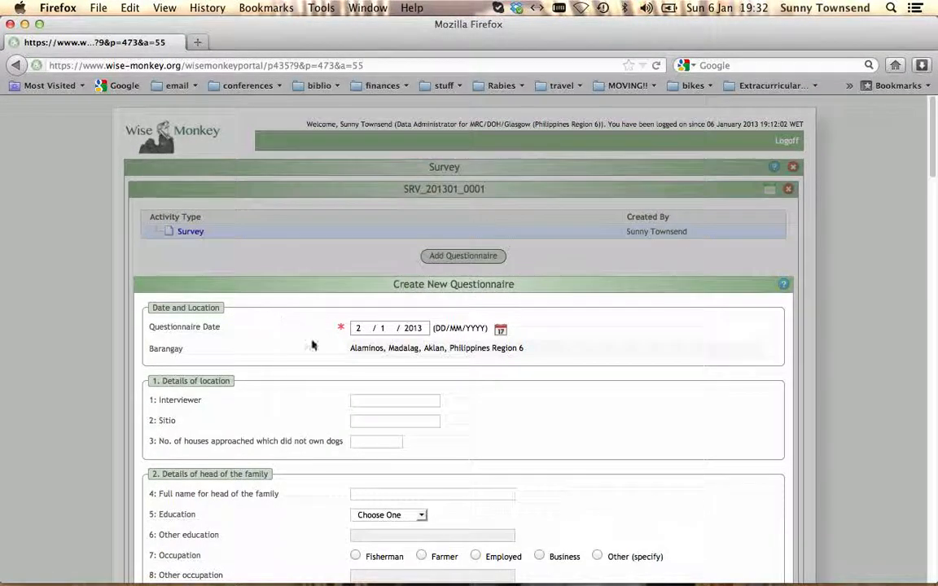
Examine the head of family, household and dog questions in sections 2 to 4 of the new questionnaire.
scroll(306, 372, down, 5)
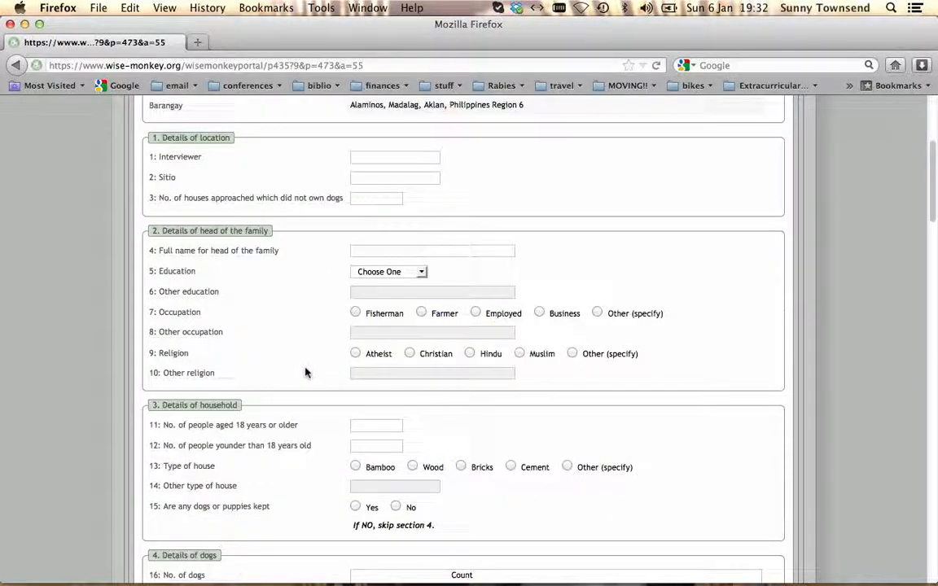
scroll(303, 371, down, 6)
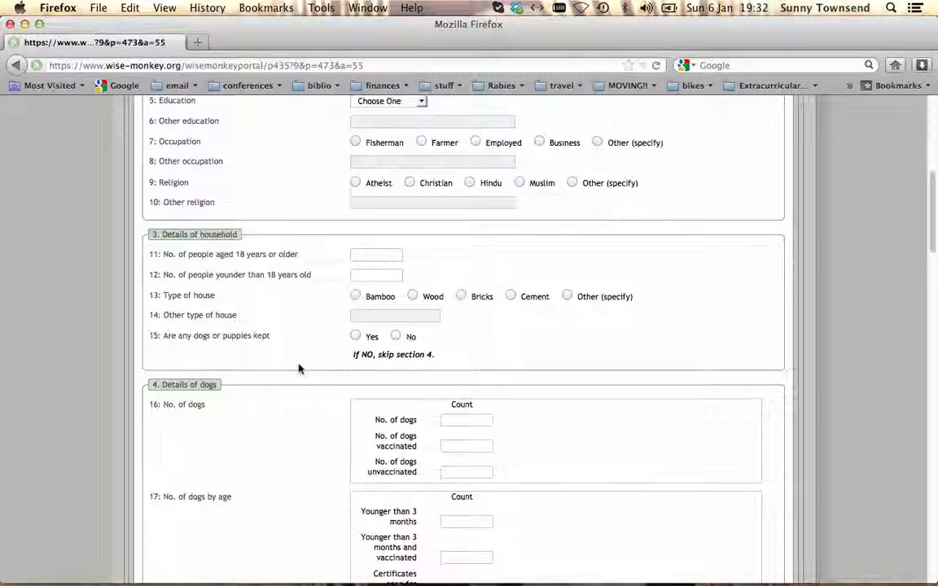
scroll(298, 368, down, 3)
scroll(298, 369, down, 5)
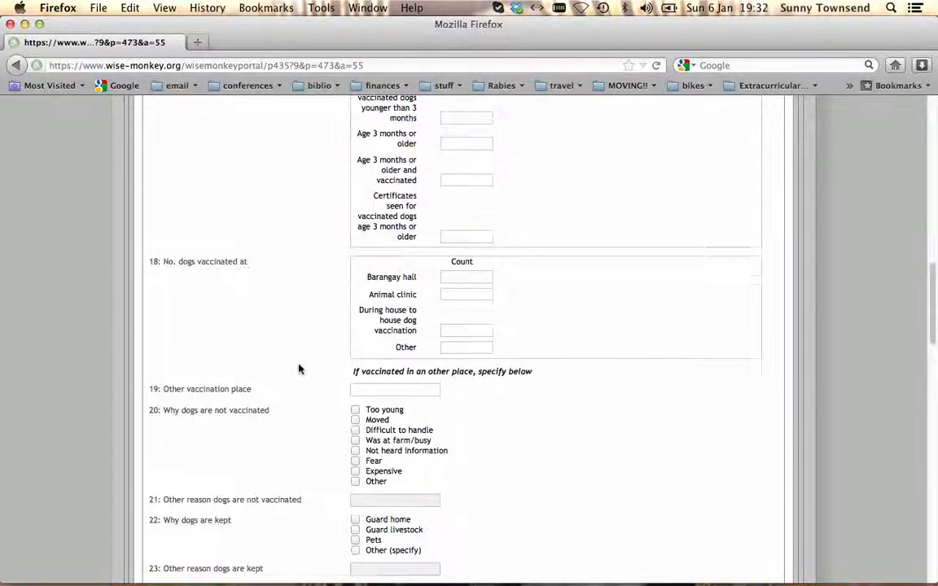
scroll(298, 369, up, 9)
scroll(299, 369, up, 7)
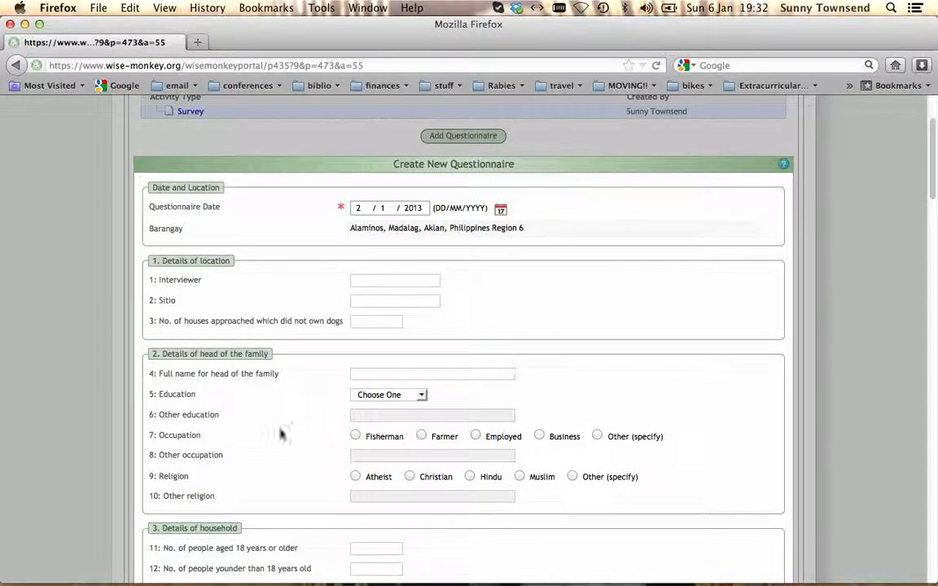
scroll(305, 402, down, 1)
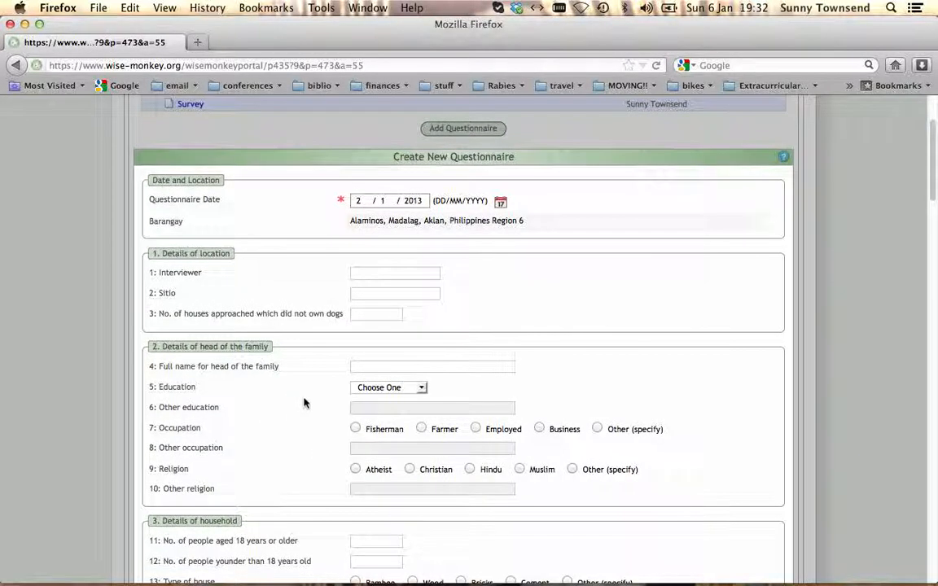
Save the new questionnaire with its survey questions left blank.
drag(934, 186, 910, 551)
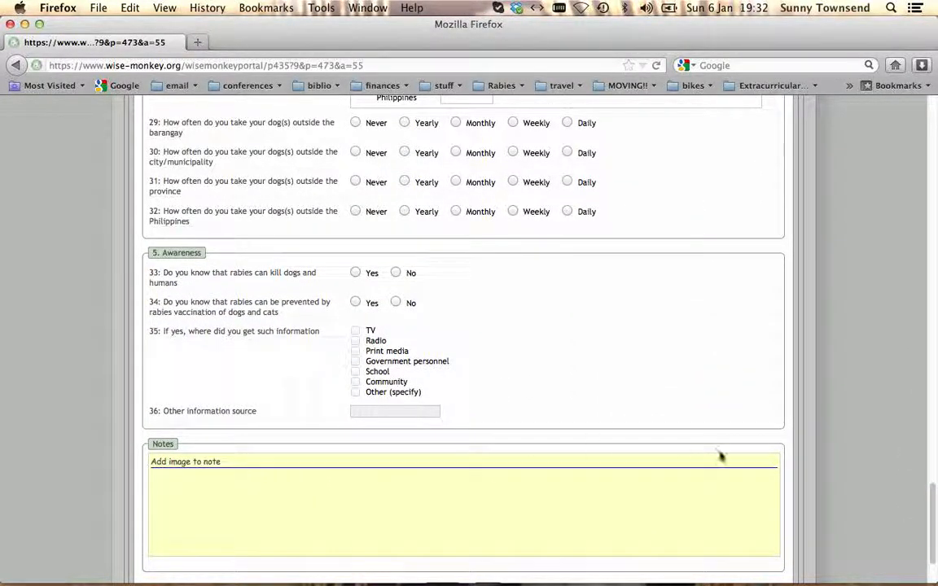
drag(933, 496, 930, 513)
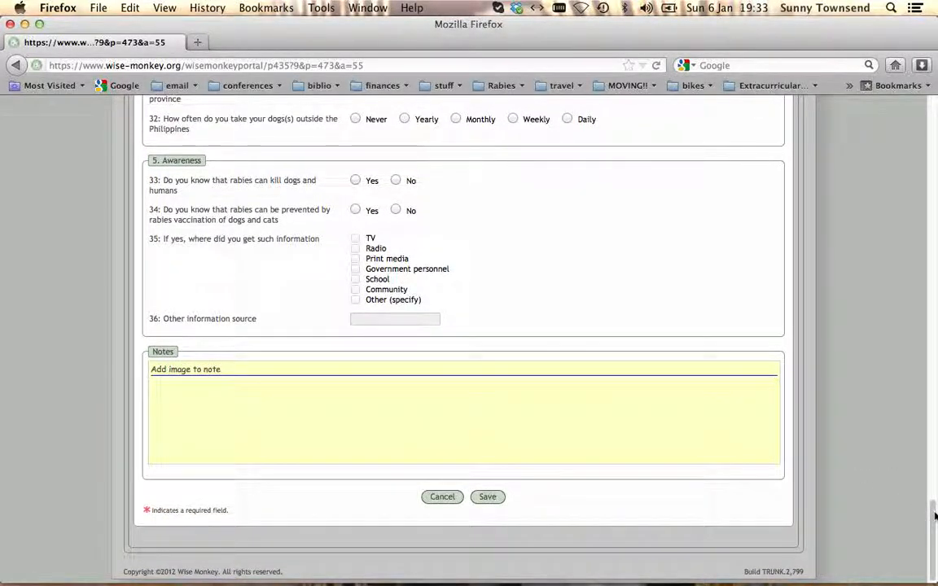
click(487, 497)
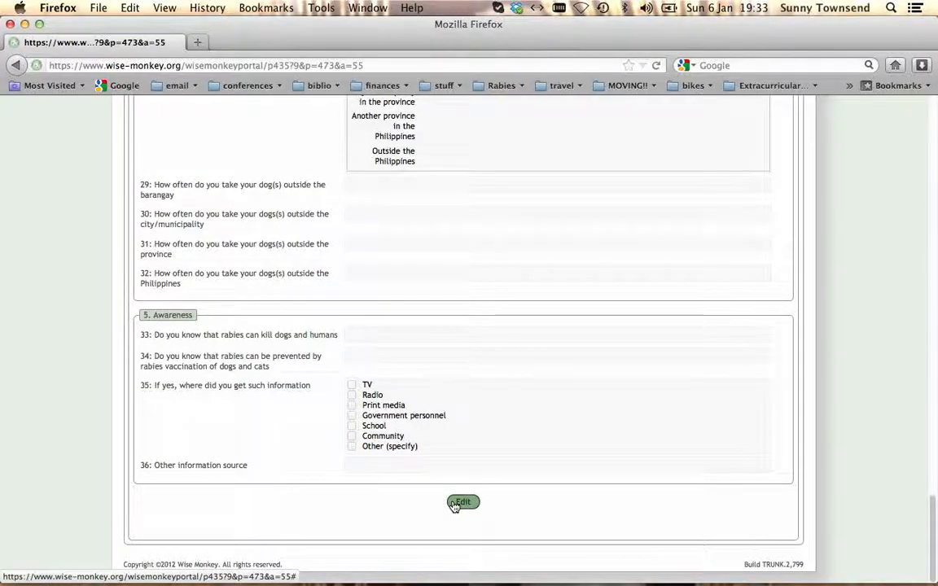
Look over the saved questionnaire's record from start to end and open it for editing.
drag(932, 504, 929, 86)
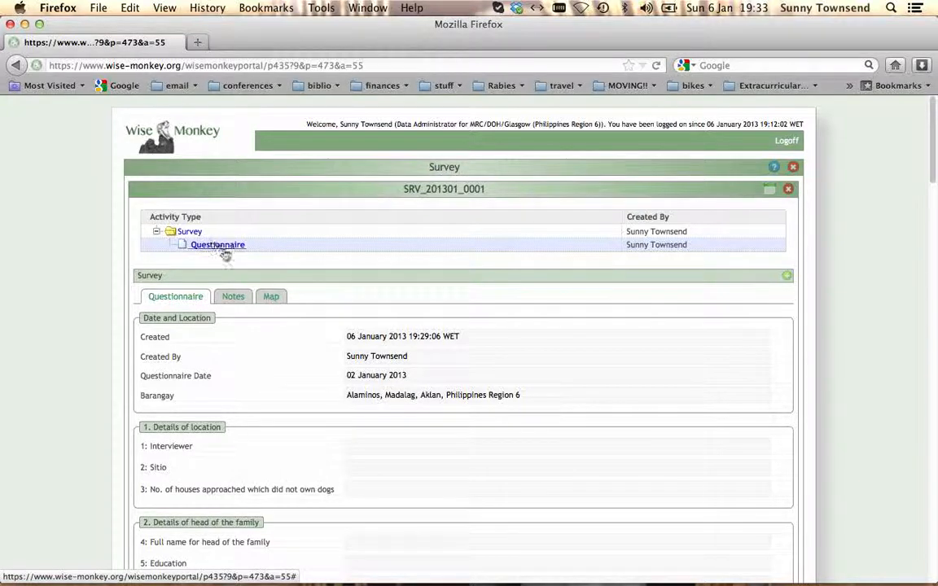
scroll(237, 261, down, 5)
scroll(236, 261, down, 15)
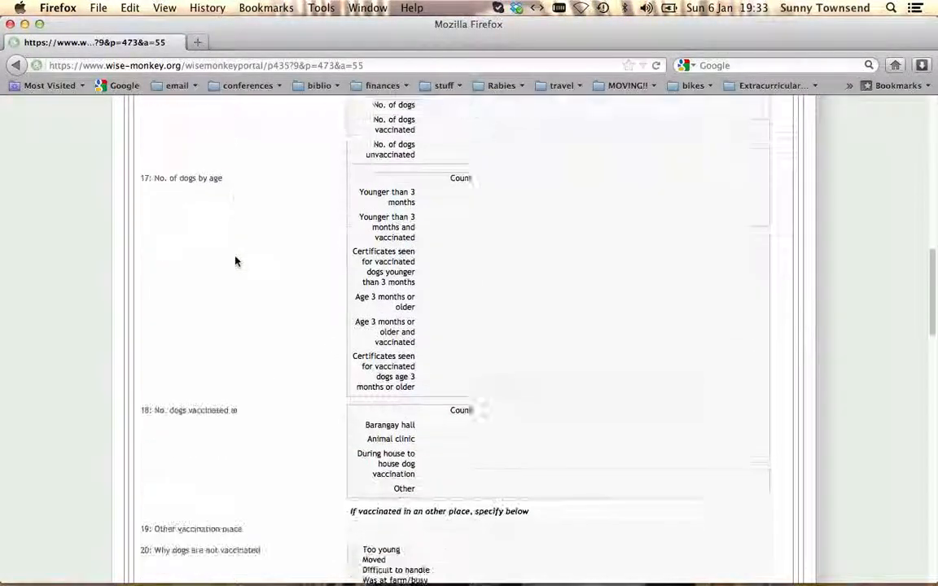
scroll(236, 262, up, 10)
scroll(236, 261, down, 10)
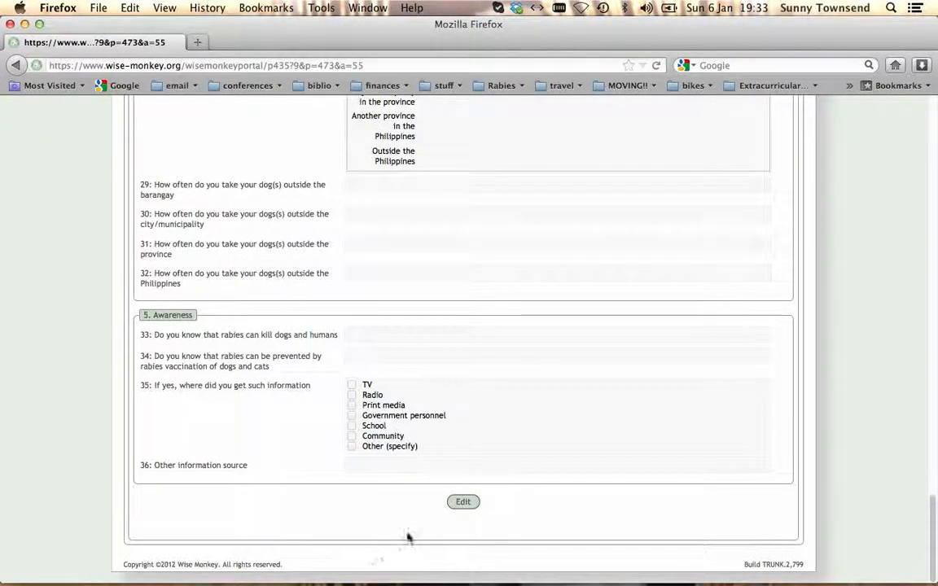
click(463, 503)
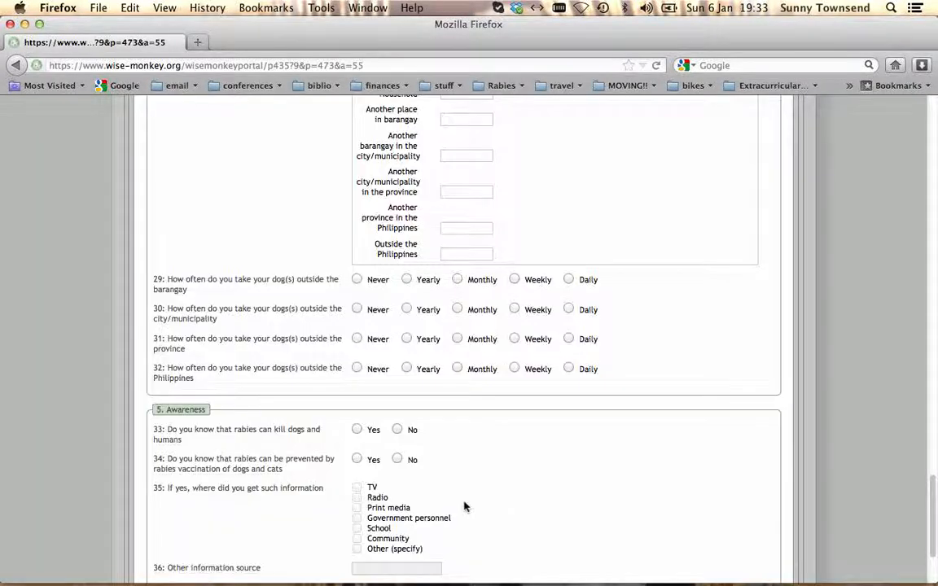
Enter the interviewer's name in the questionnaire's location details and save the edited questionnaire.
scroll(469, 360, up, 10)
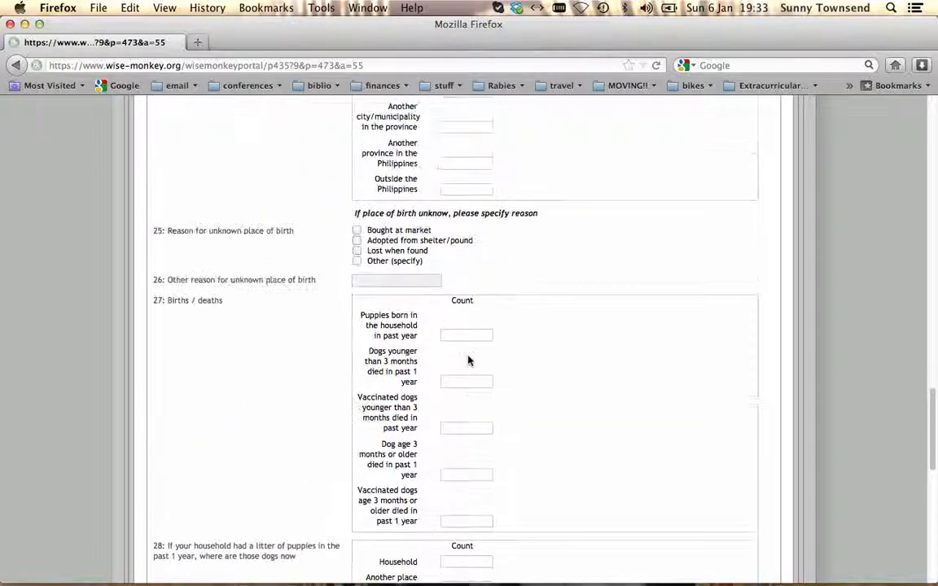
scroll(469, 360, up, 15)
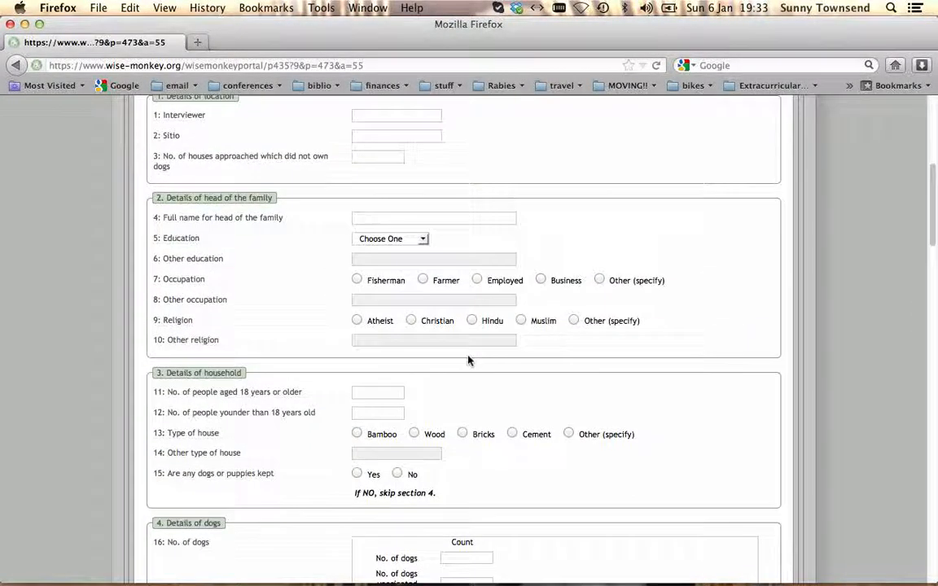
click(373, 385)
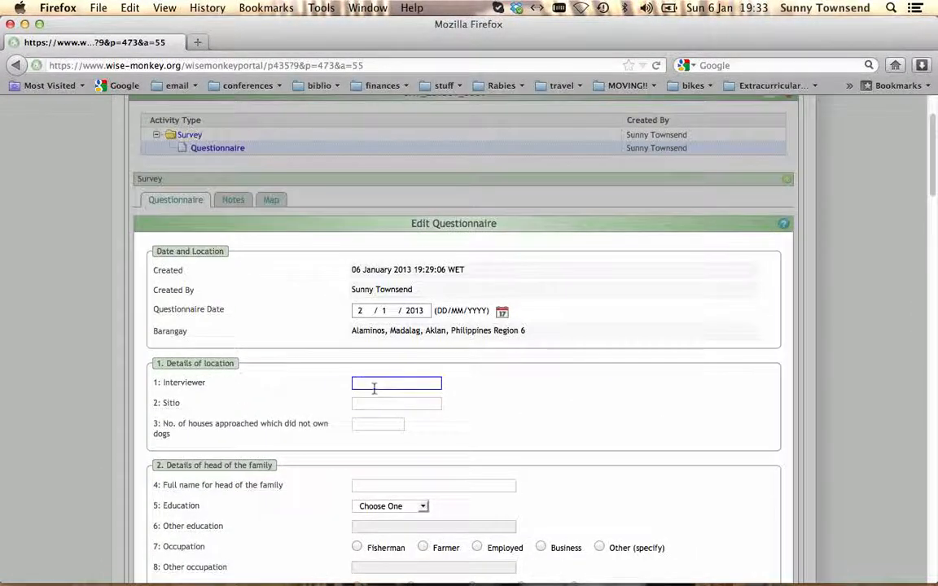
click(285, 355)
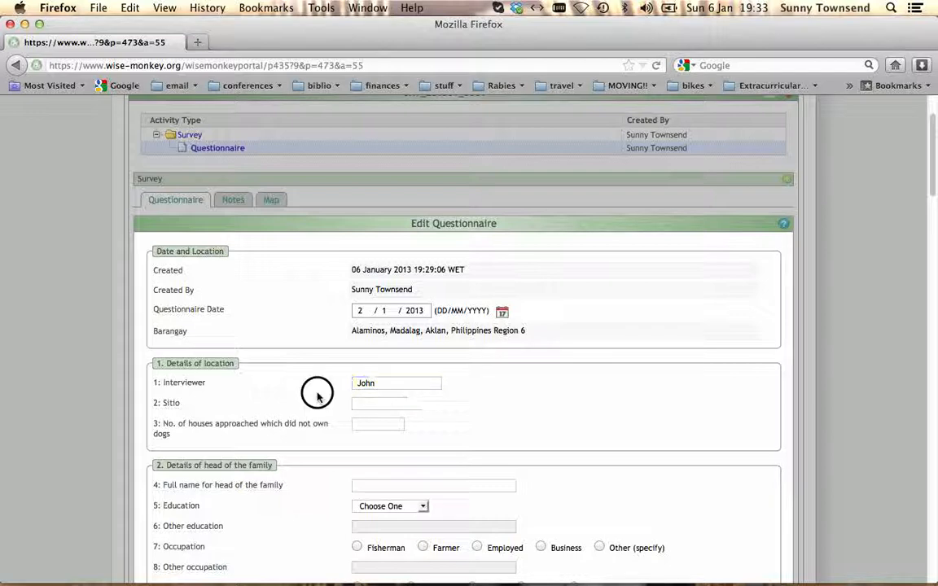
scroll(326, 309, up, 2)
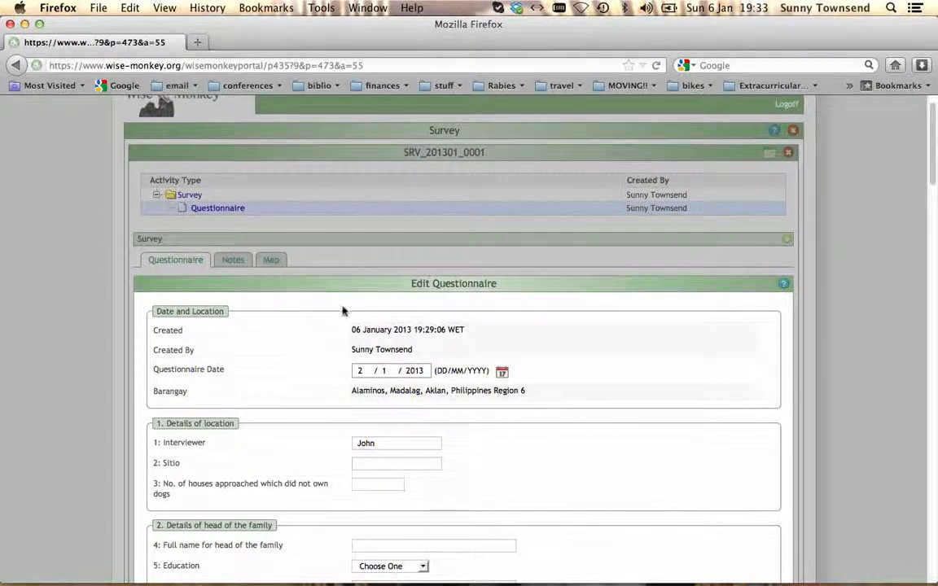
drag(934, 175, 895, 561)
click(481, 521)
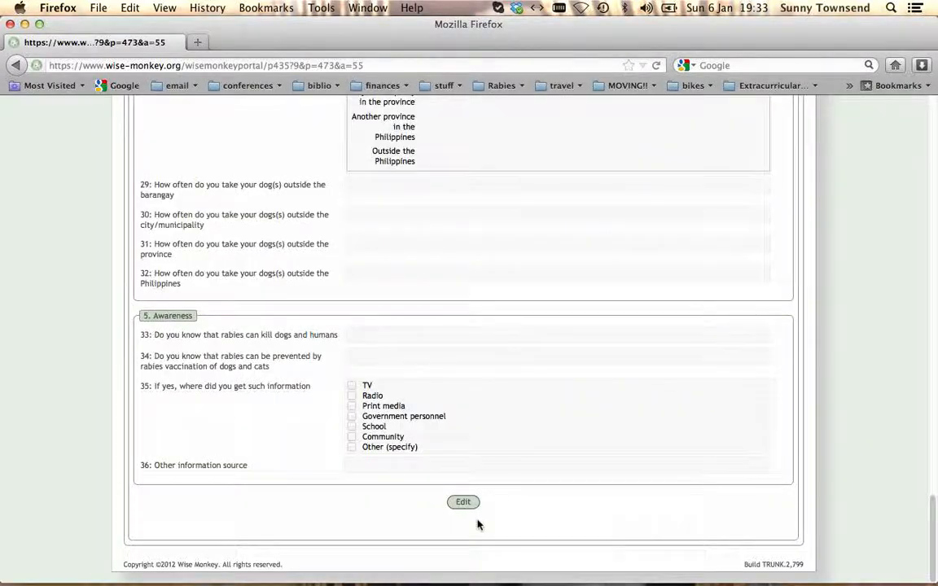
Close the current survey, view the existing survey TEST_MRCSRV_201212_0001 and return to the survey list.
drag(934, 519, 931, 100)
click(788, 188)
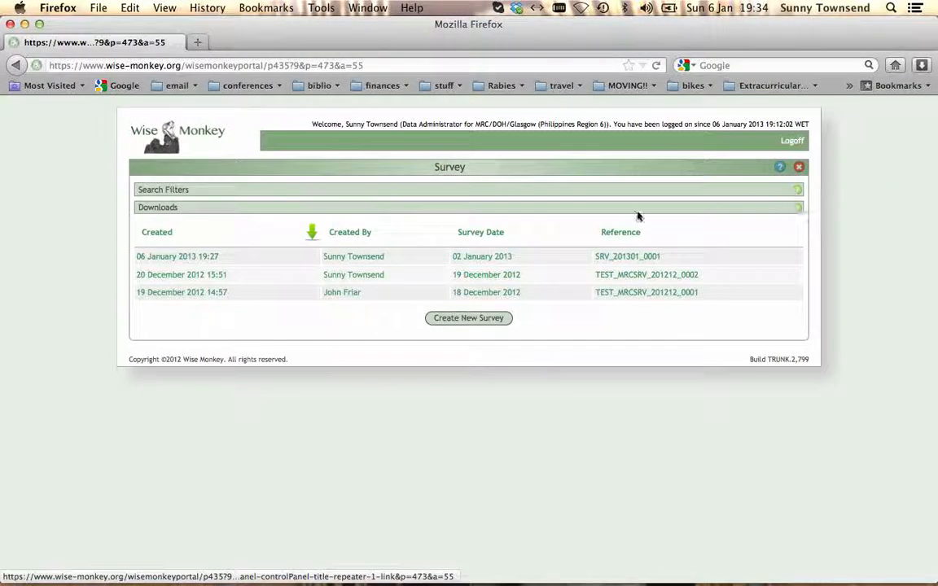
click(220, 295)
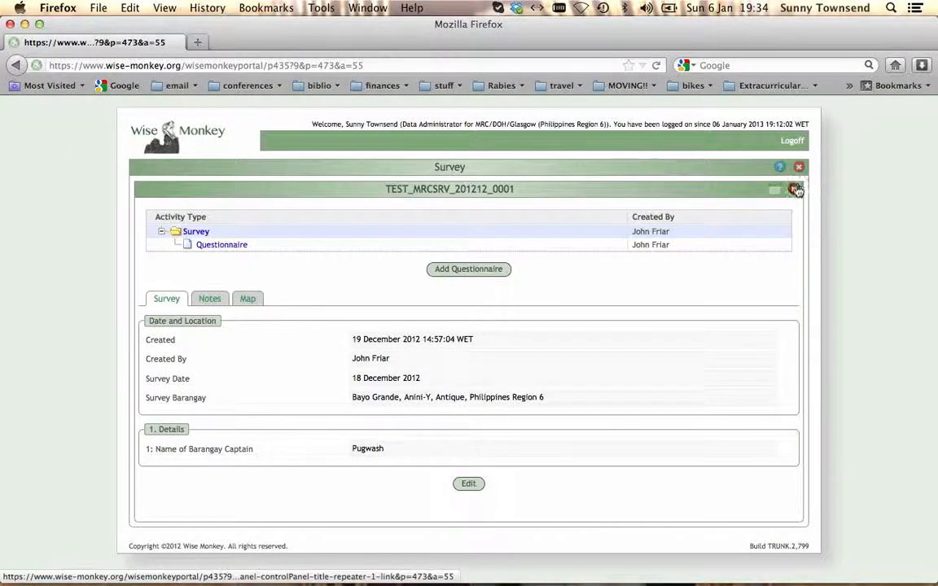
click(795, 189)
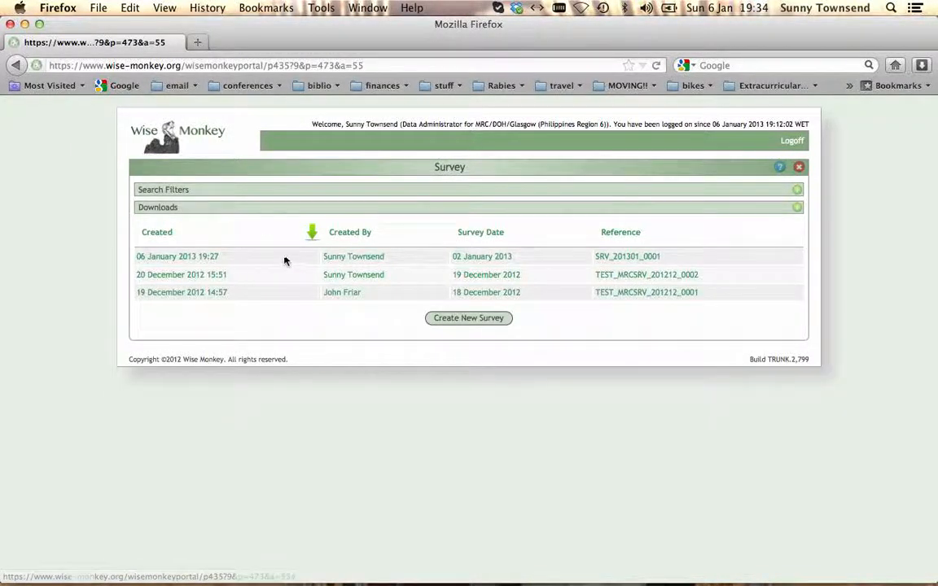
Add another questionnaire to survey SRV_201301_0001 and enter the interviewer's name in its location details.
click(207, 259)
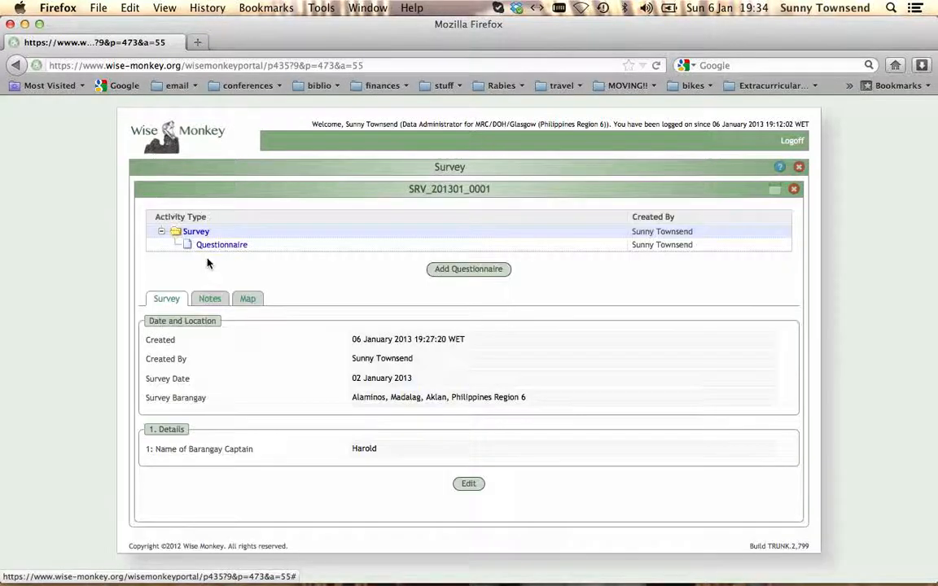
click(438, 271)
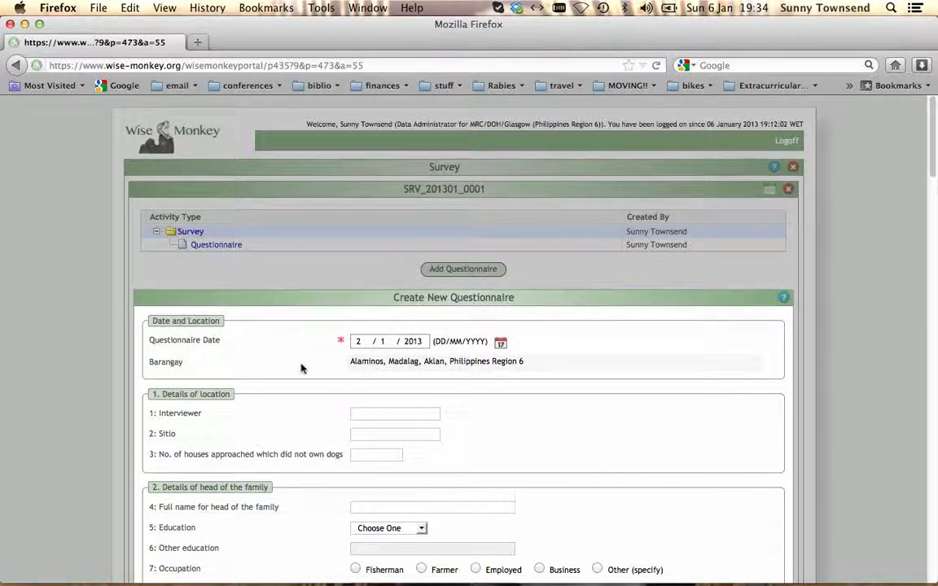
scroll(297, 368, down, 5)
click(367, 268)
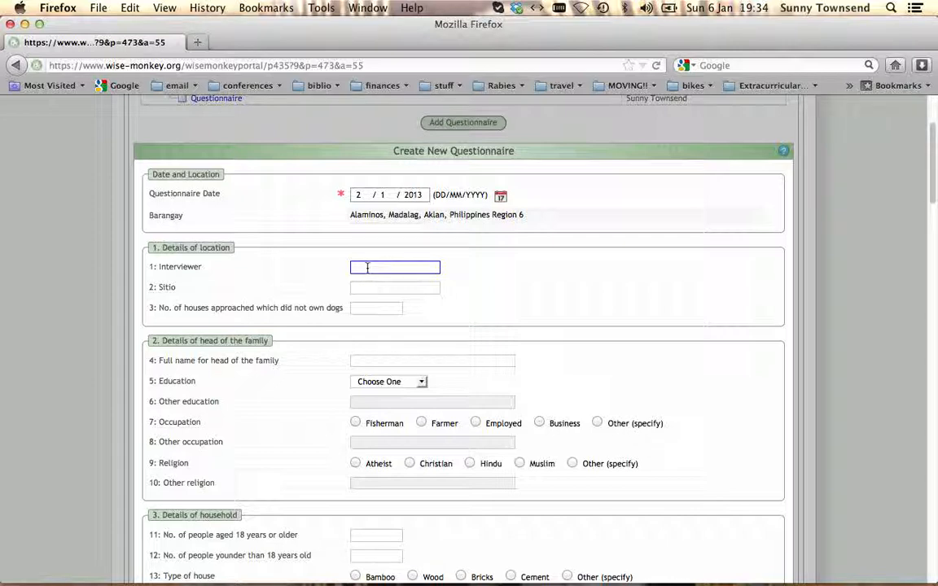
text(Sunny)
click(358, 288)
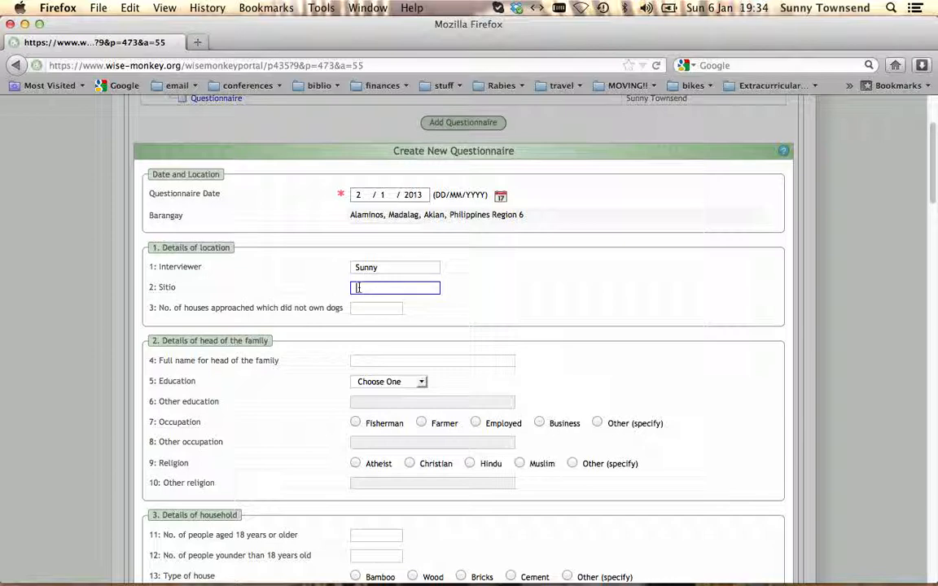
click(356, 307)
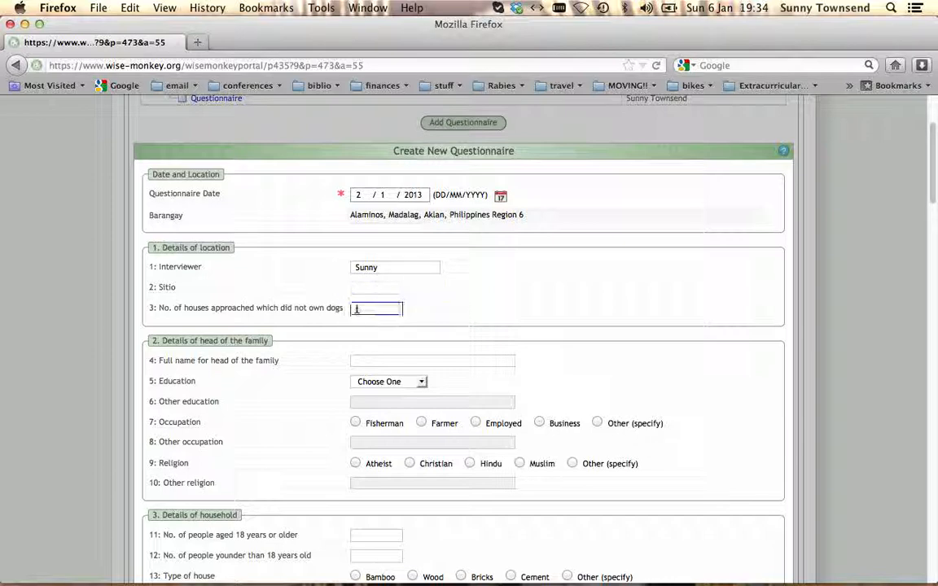
Enter the name of the head of the family in the new questionnaire and save it with the remaining questions blank.
scroll(354, 368, down, 3)
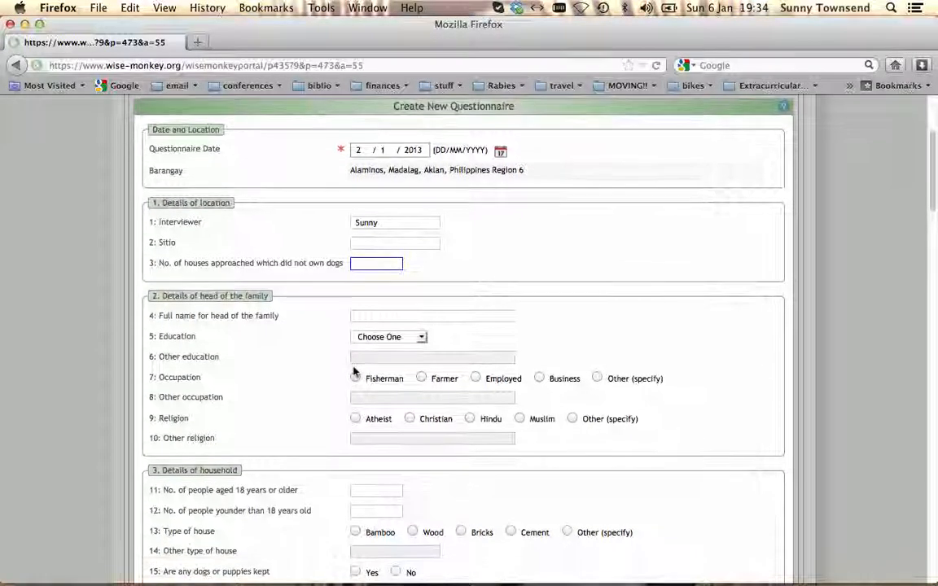
click(363, 248)
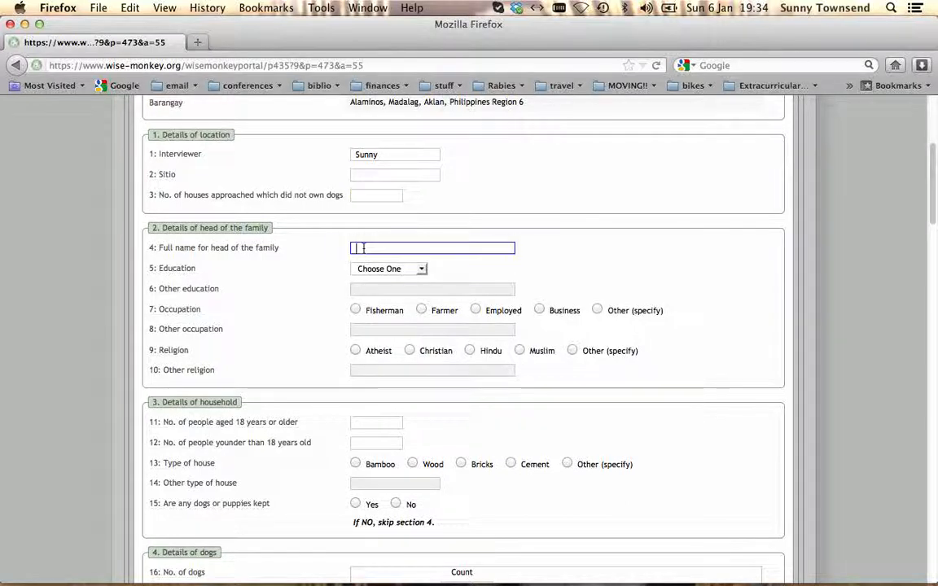
text(Mona)
scroll(325, 273, down, 5)
scroll(324, 272, up, 10)
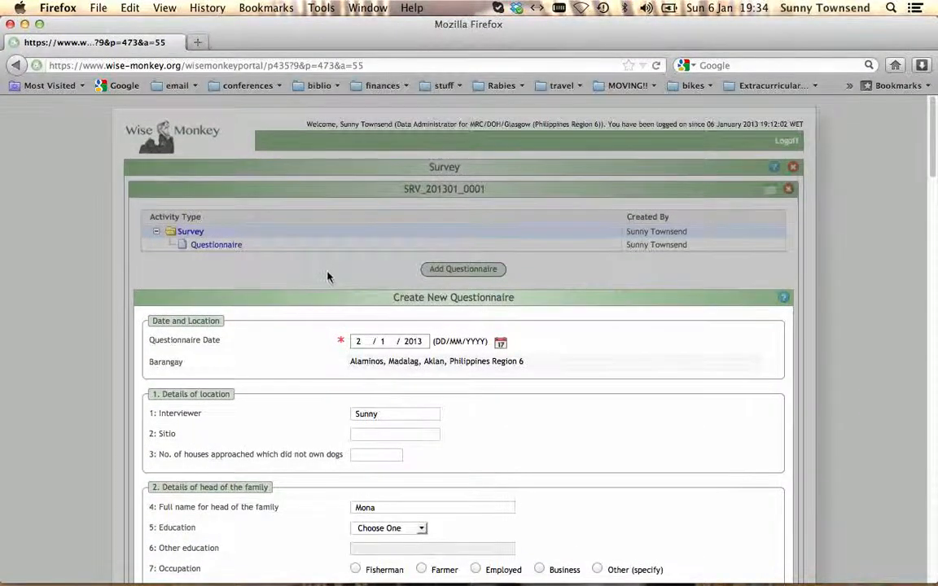
scroll(327, 277, down, 20)
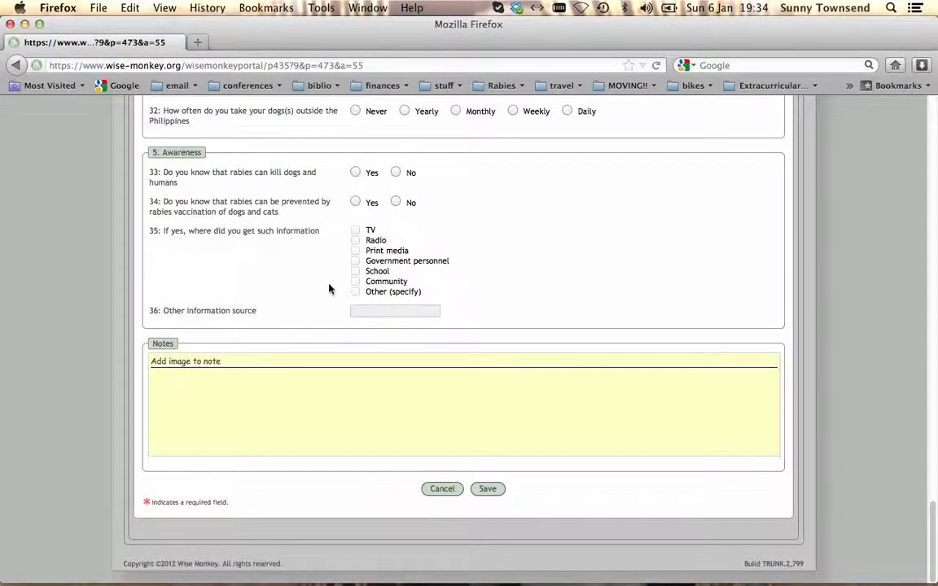
click(489, 494)
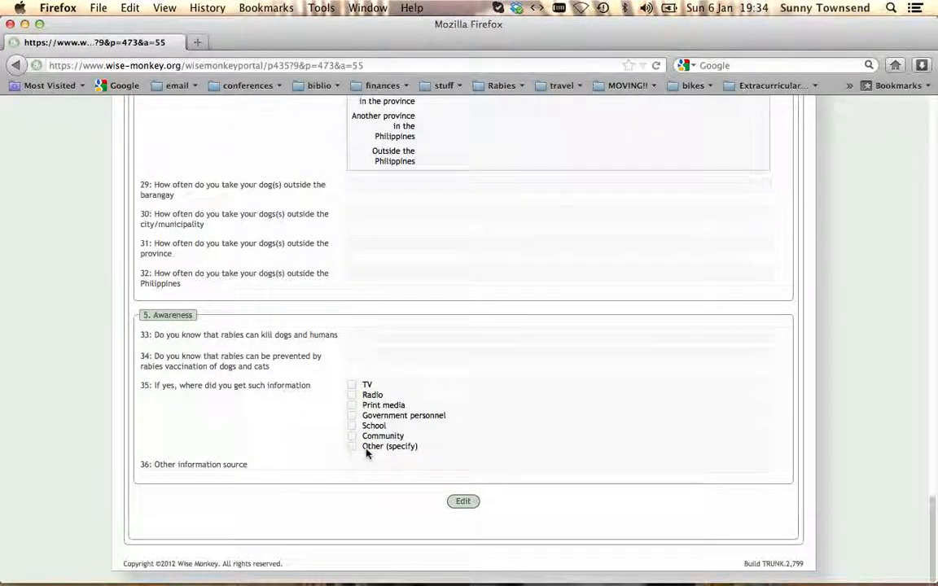
Look over the saved questionnaire's record and close the survey and the survey list to return to Data Management.
scroll(365, 454, up, 20)
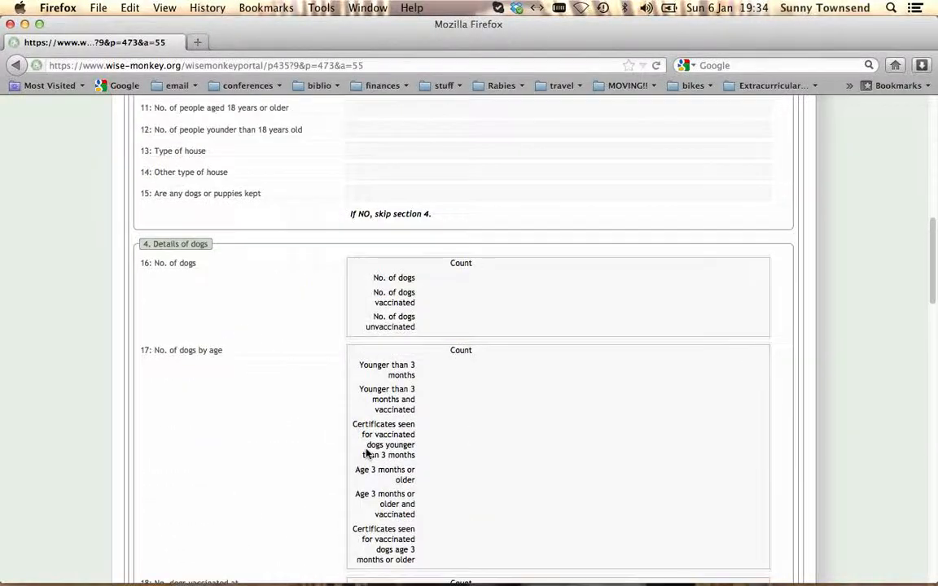
scroll(365, 453, up, 15)
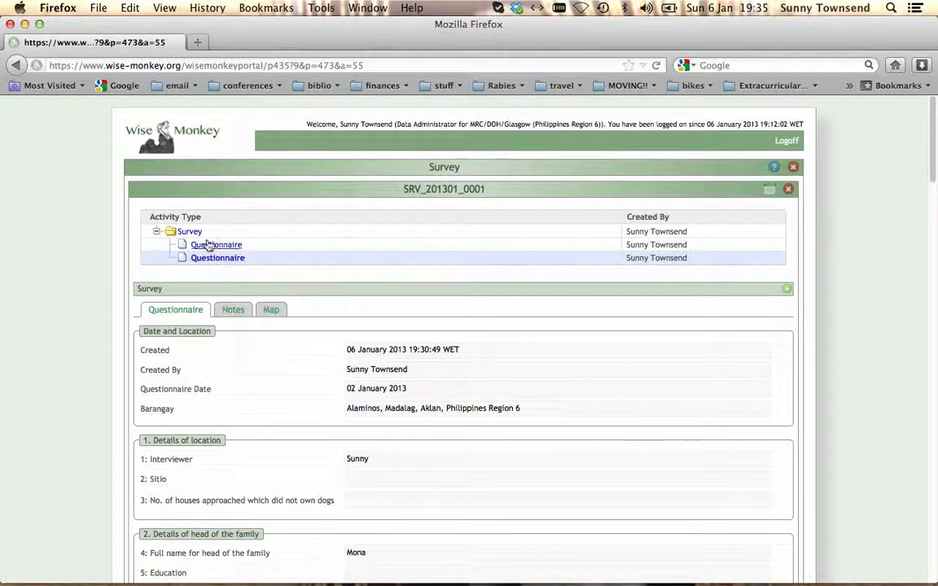
click(788, 189)
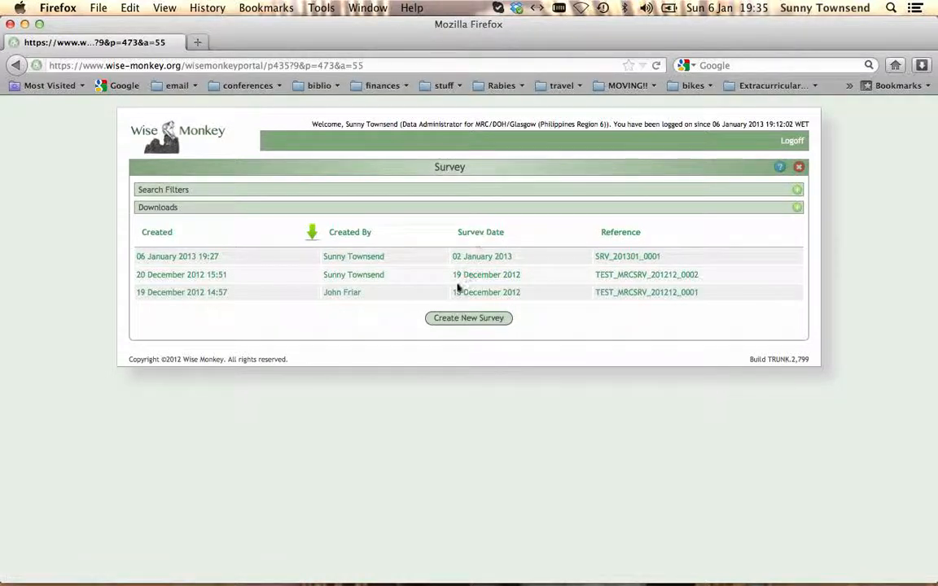
click(799, 168)
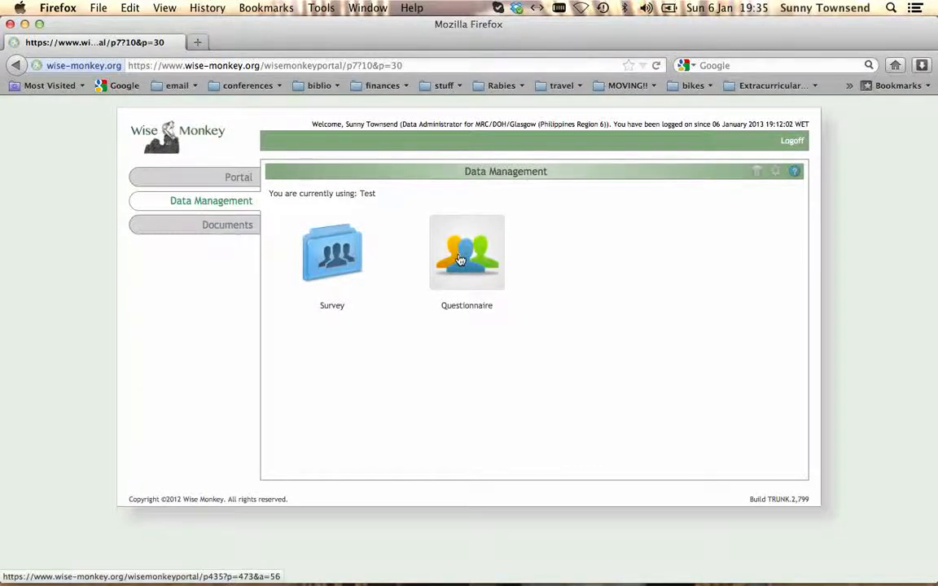
View the list of all questionnaires across surveys, close it and log off from the portal.
click(482, 282)
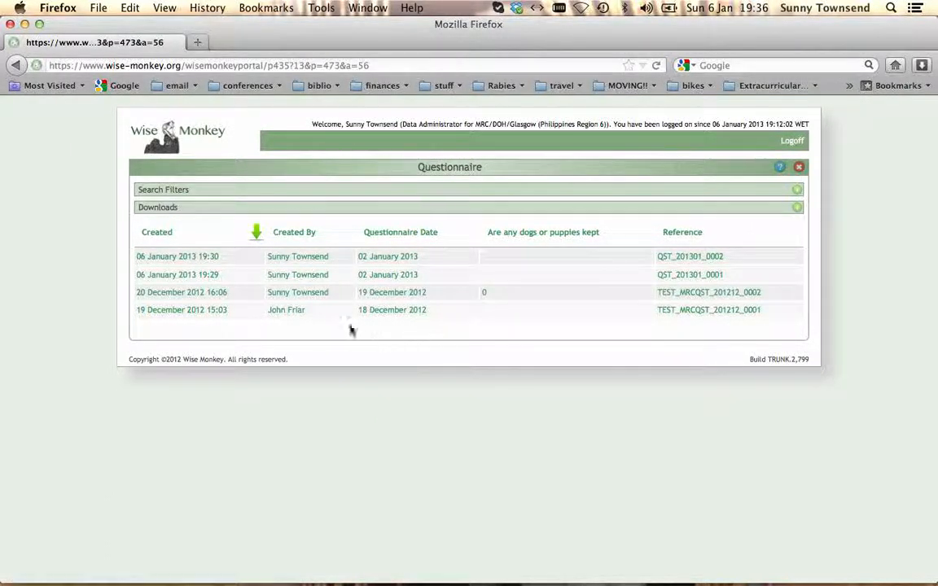
click(800, 169)
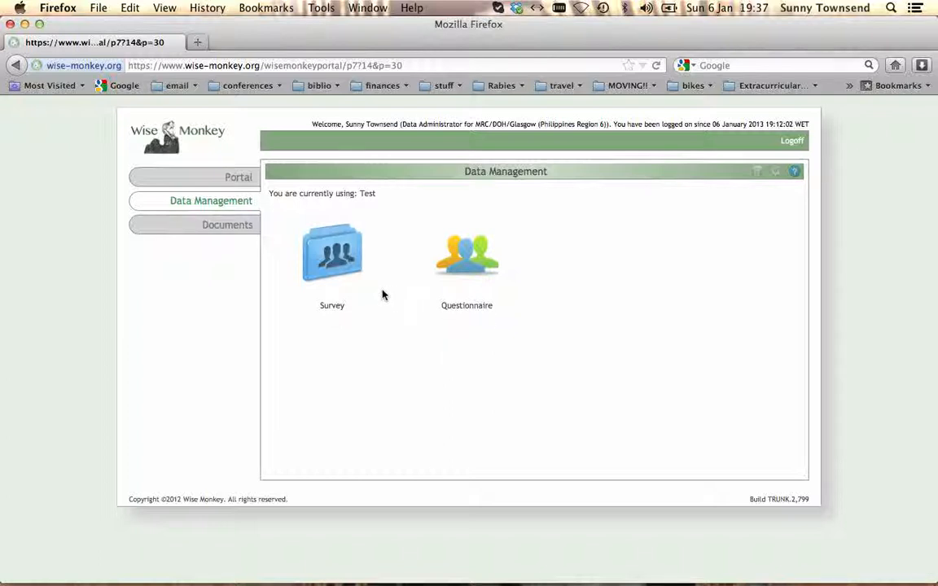
click(793, 142)
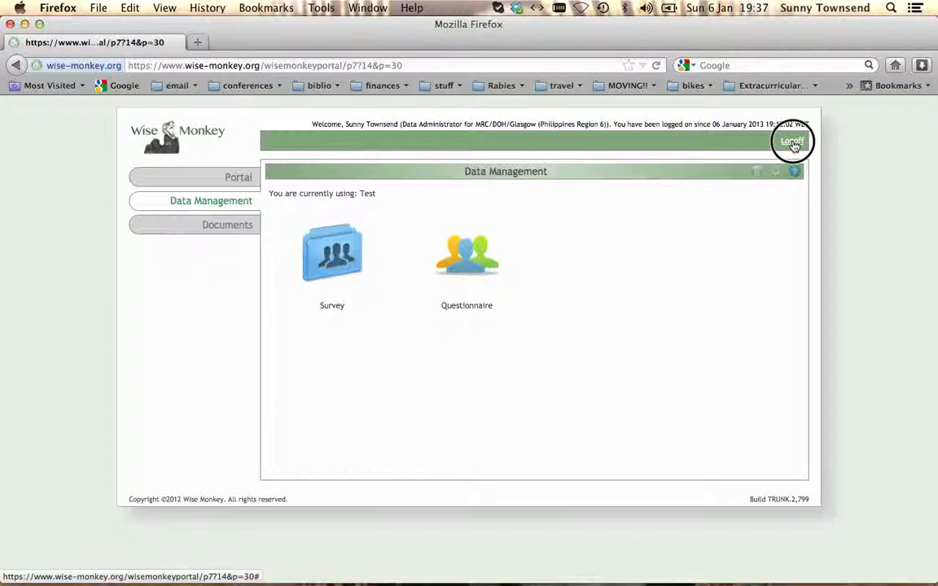